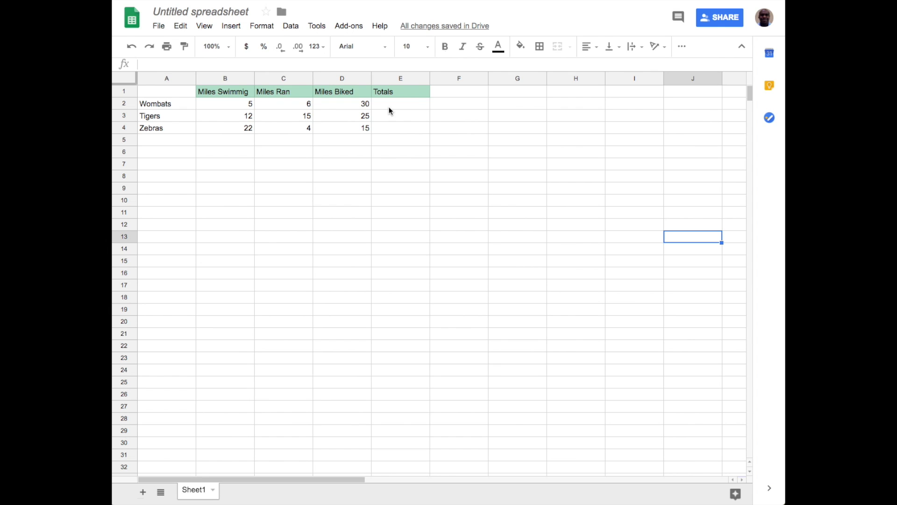
Enter a SUM function in cell E2 that totals the Wombats' miles over the range B2:D2.
click(412, 103)
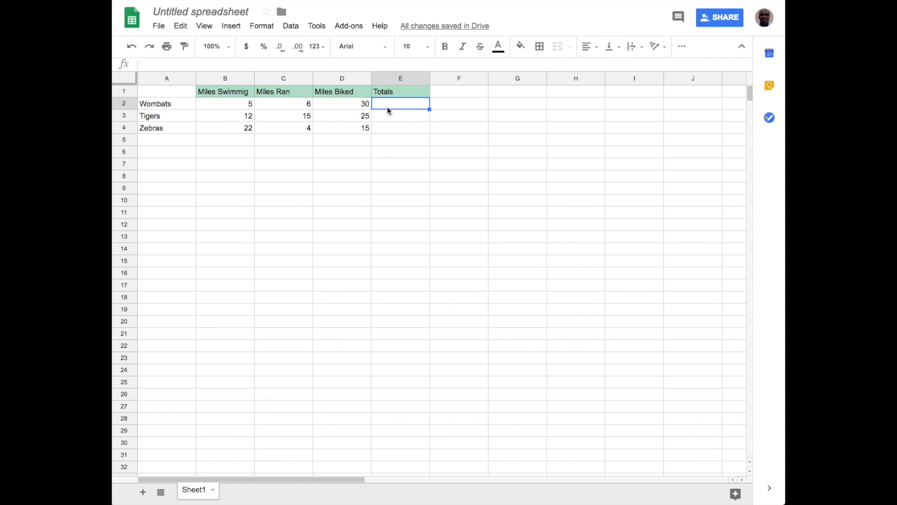
click(232, 26)
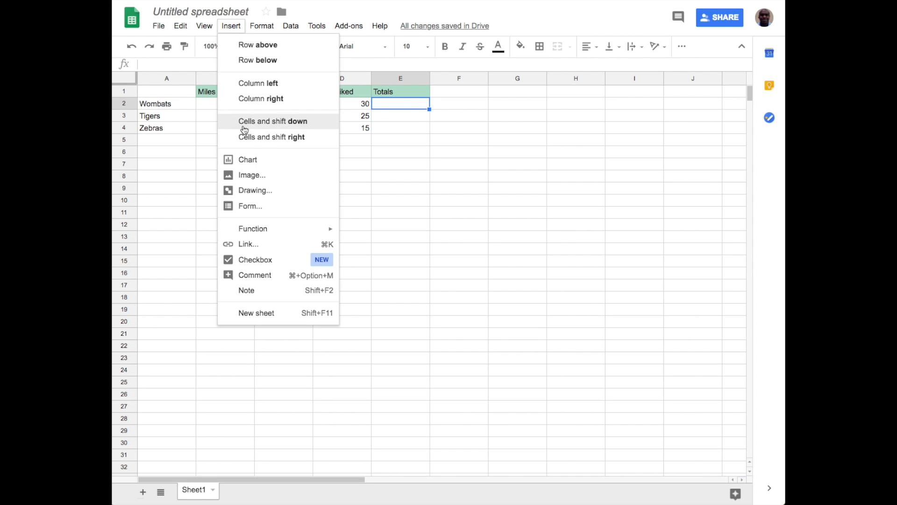
mouse_move(255, 229)
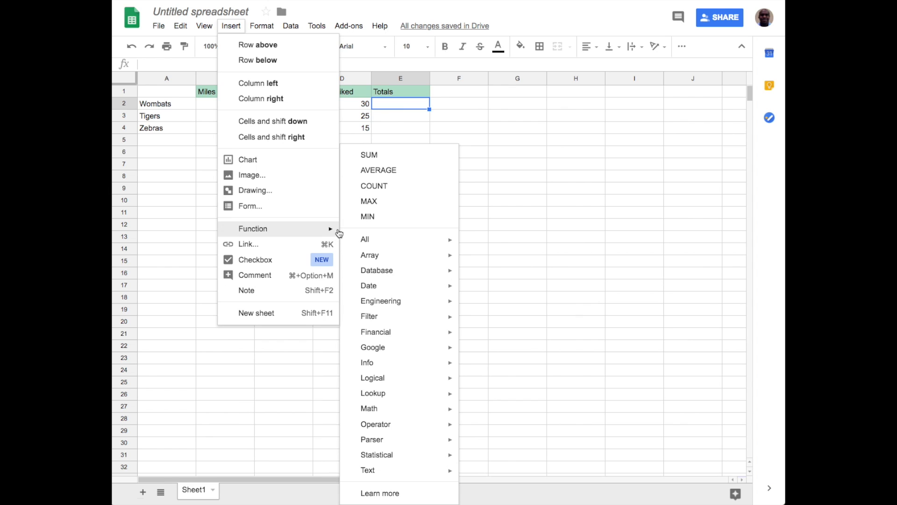
mouse_move(326, 230)
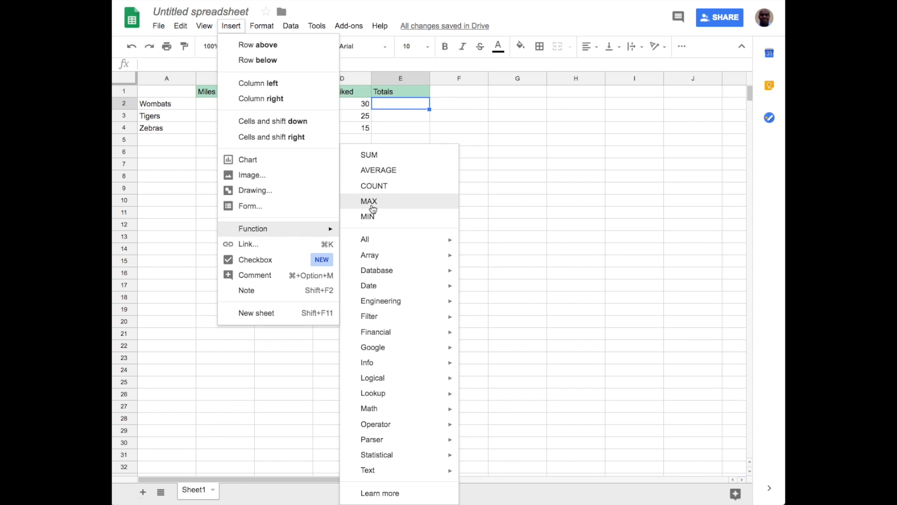
click(370, 156)
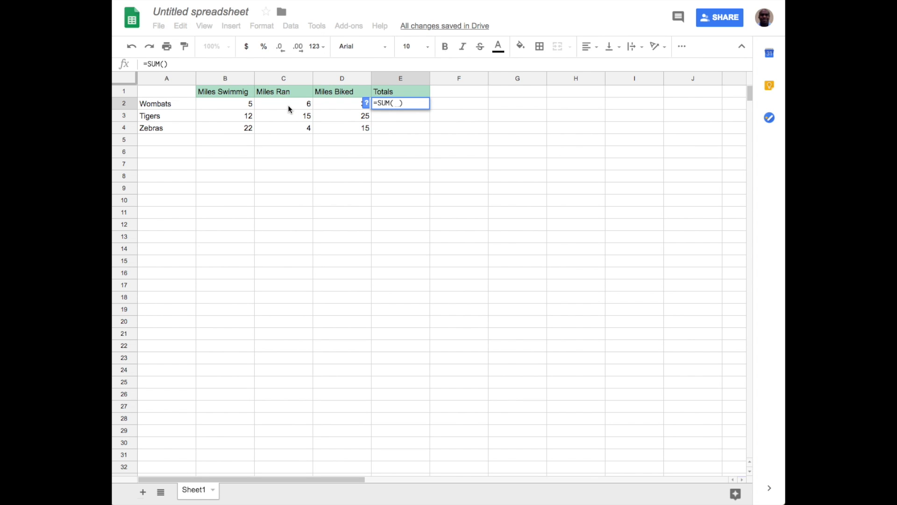
click(249, 106)
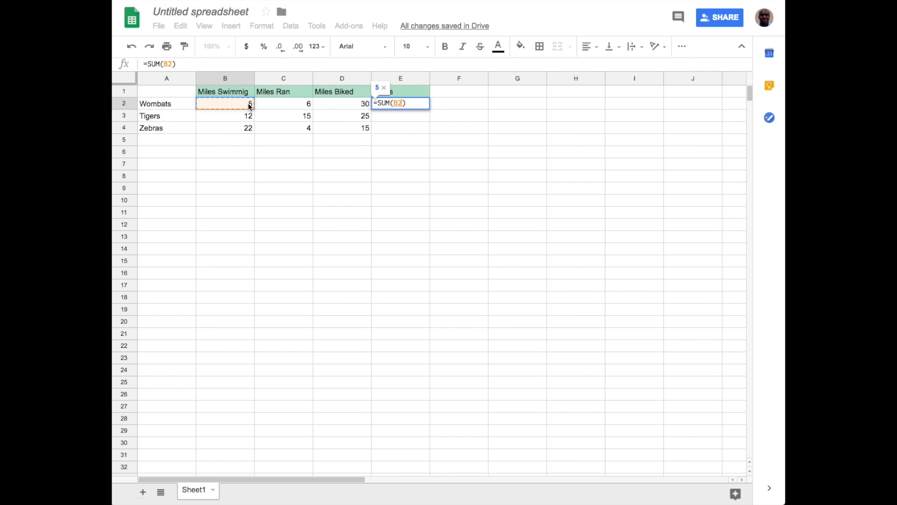
click(268, 108)
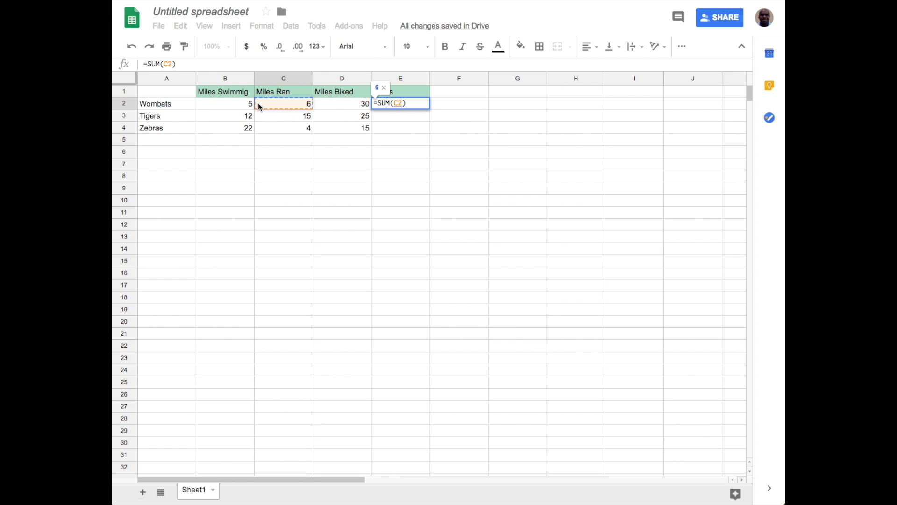
click(234, 100)
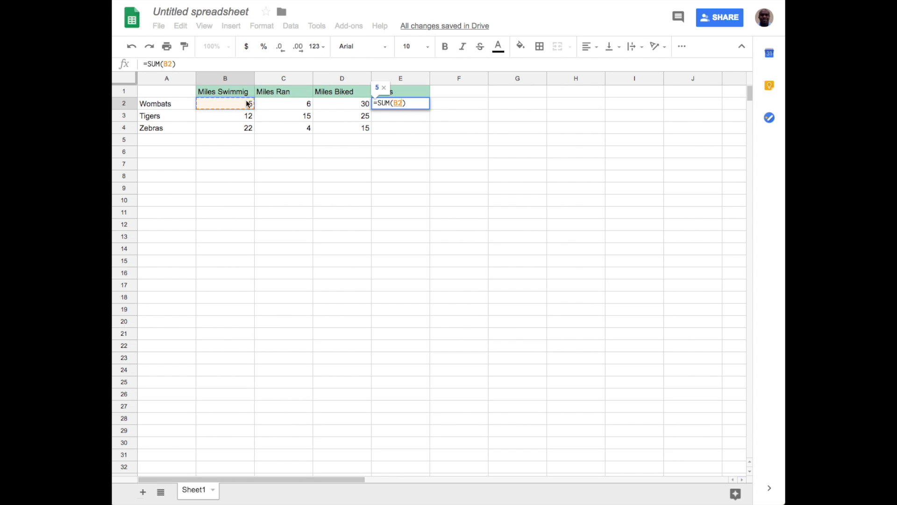
drag(253, 103, 335, 111)
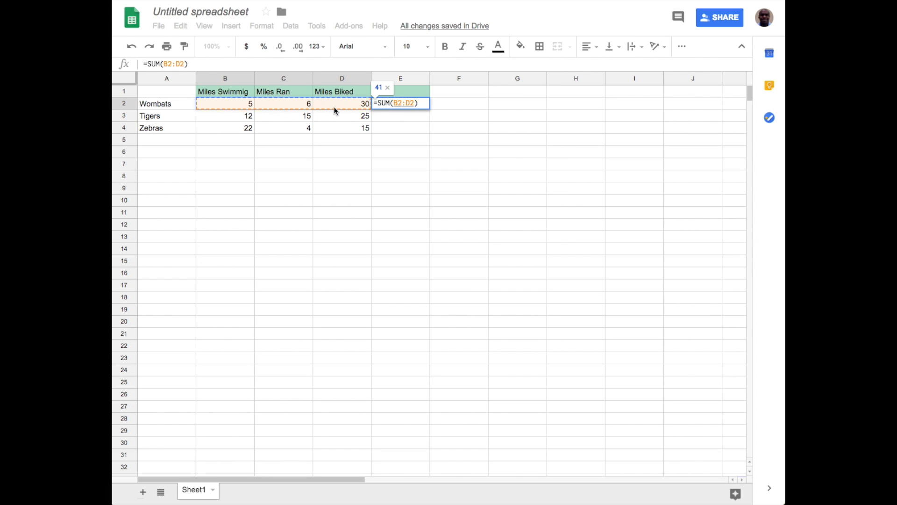
key(Return)
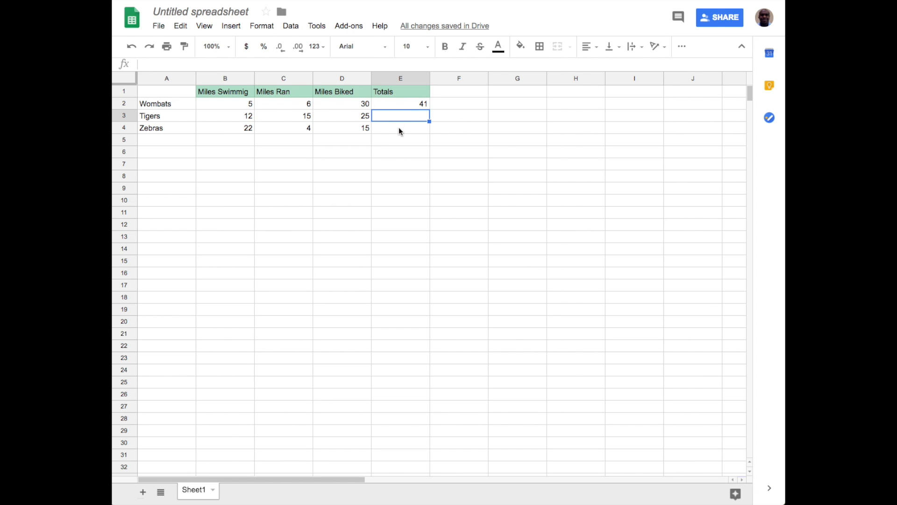
Fill the Totals formula from E2 down through E4 for the Tigers and Zebras.
click(414, 104)
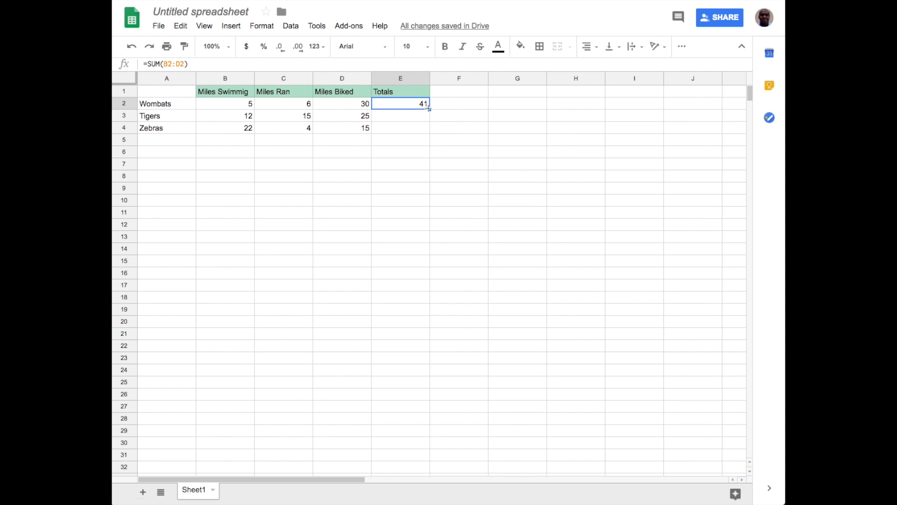
click(428, 108)
drag(429, 109, 428, 127)
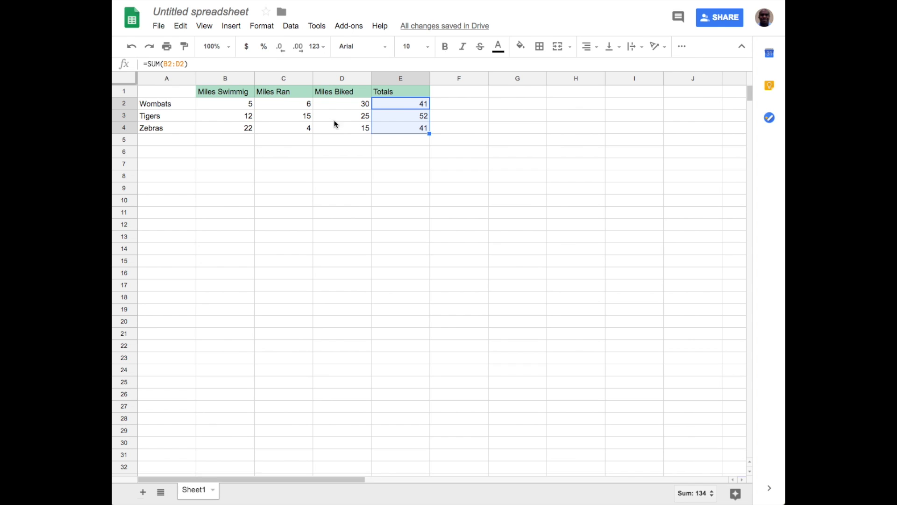
Set the Tigers' Miles Biked value in cell D3 to 17.
click(359, 117)
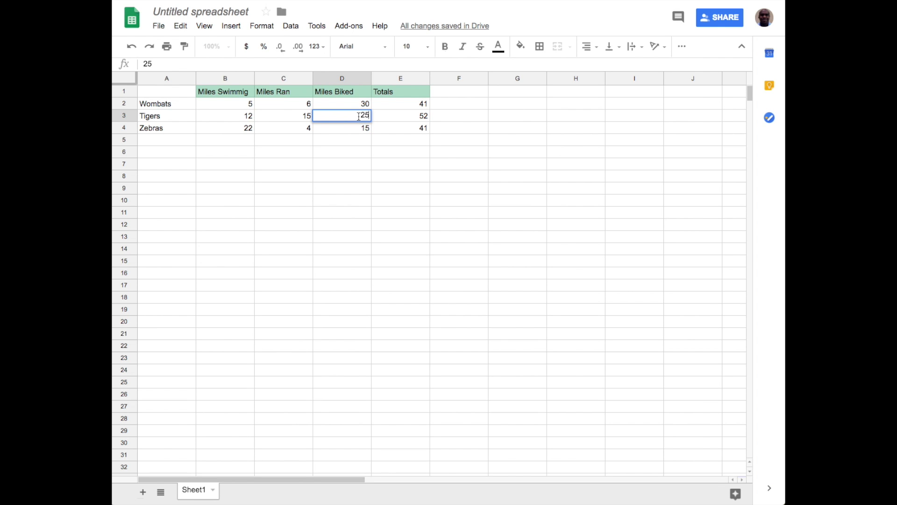
key(Return)
key(BackSpace)
key(BackSpace)
text(17)
click(364, 166)
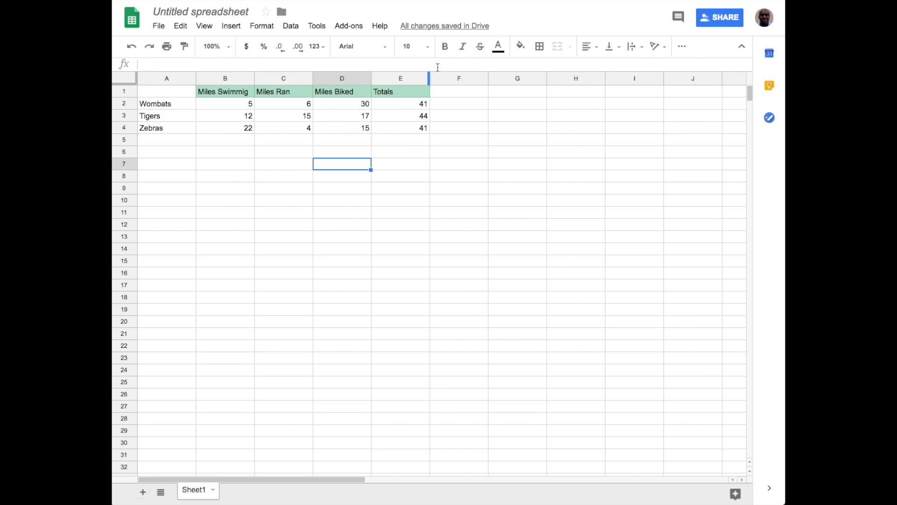
Start sharing the spreadsheet and save it under the name "Test 2".
click(718, 19)
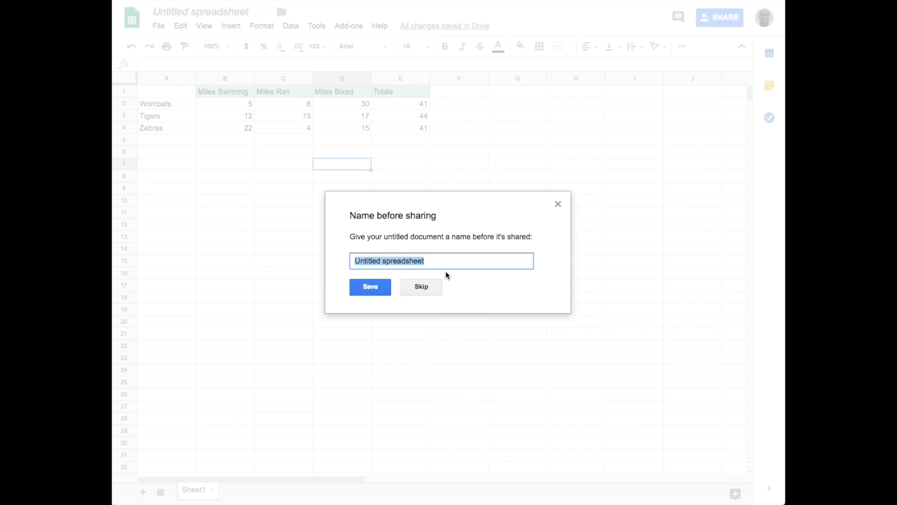
text(T)
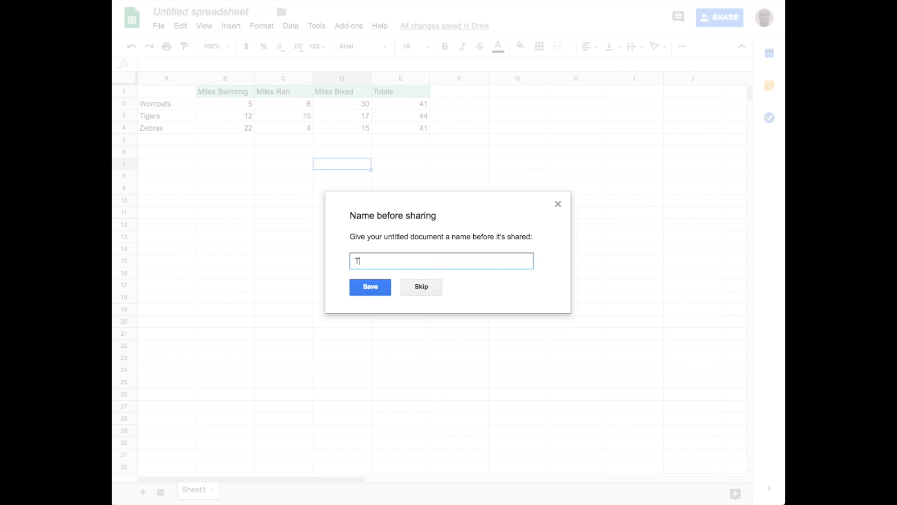
text(est 2)
click(375, 287)
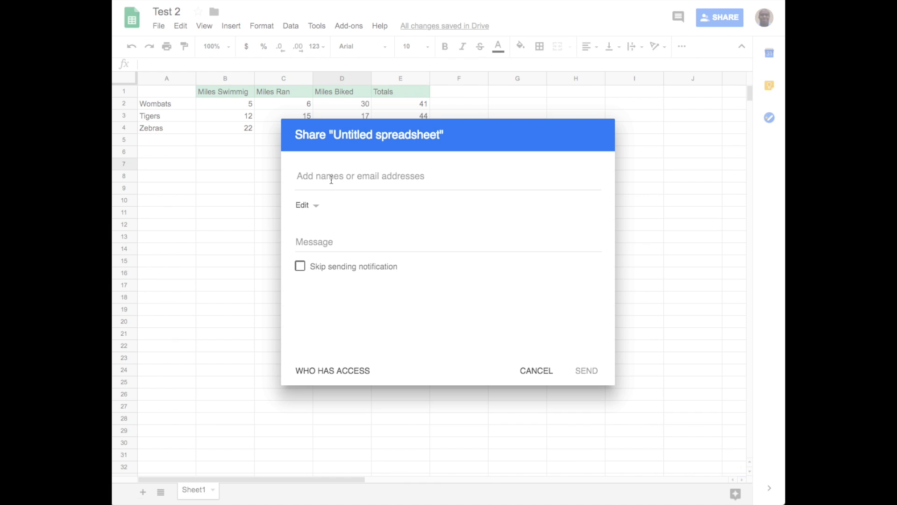
Try adding a suggested contact as a share recipient and view the access-level choices, without sending the invitation.
text(James)
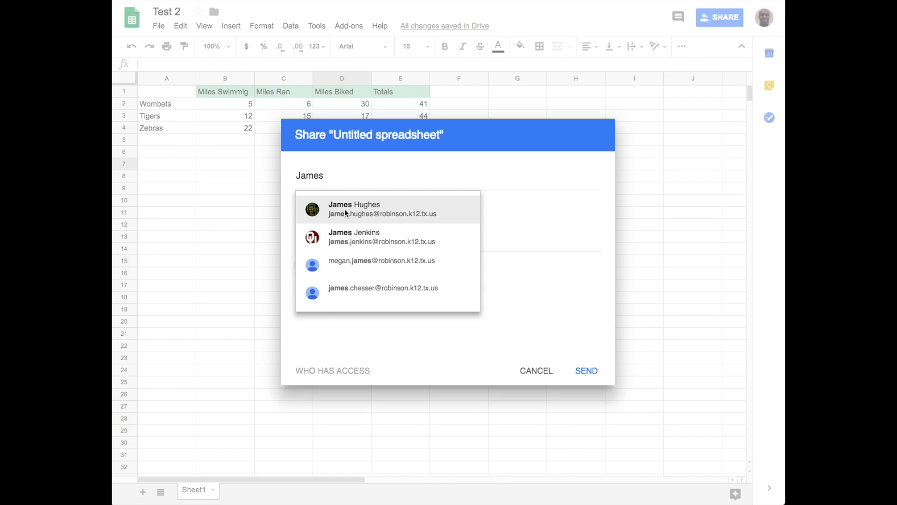
click(356, 214)
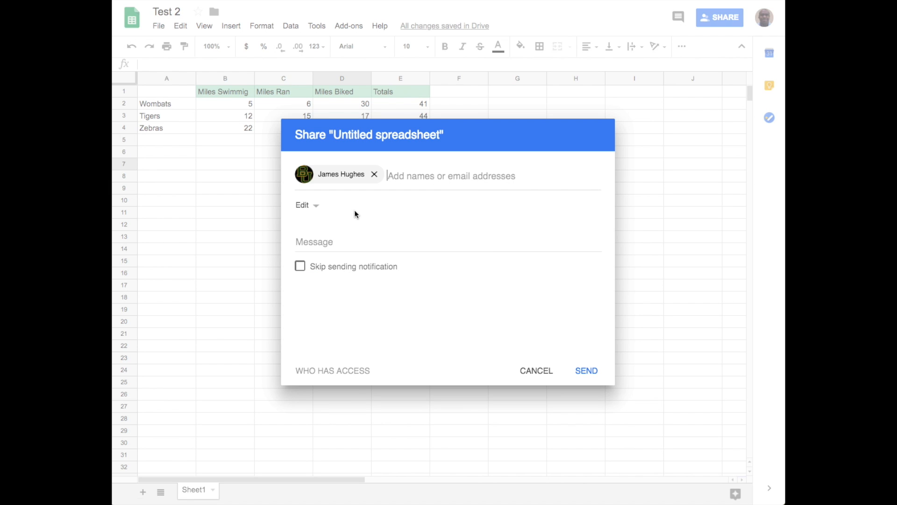
click(311, 210)
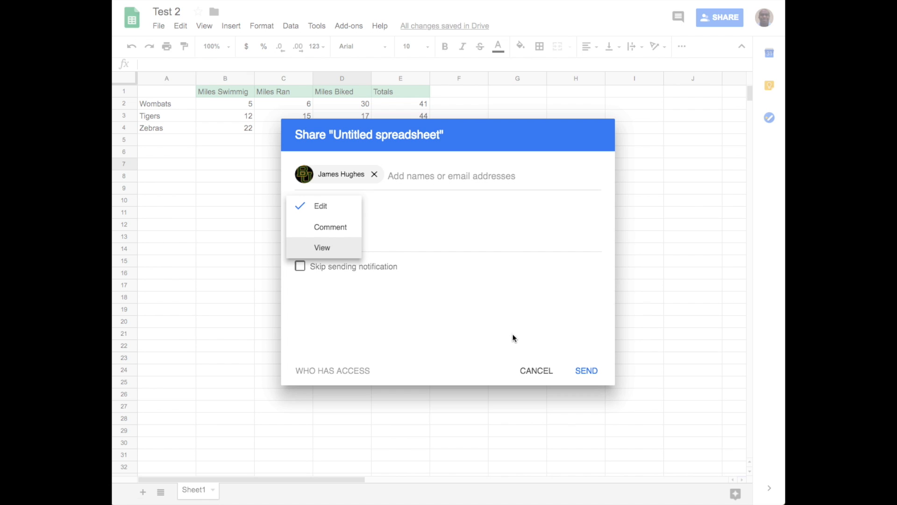
click(542, 371)
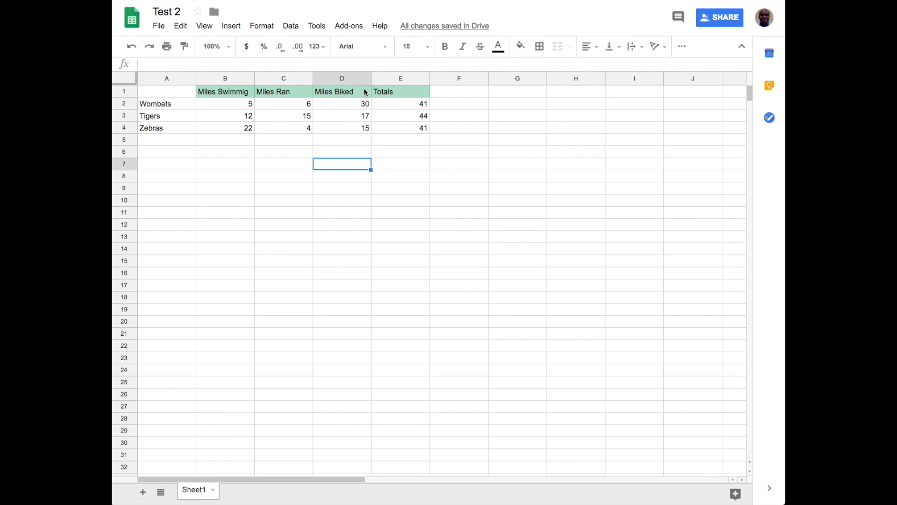
Freeze the header row, row 1, so that it stays in place above the data.
scroll(386, 237, down, 3)
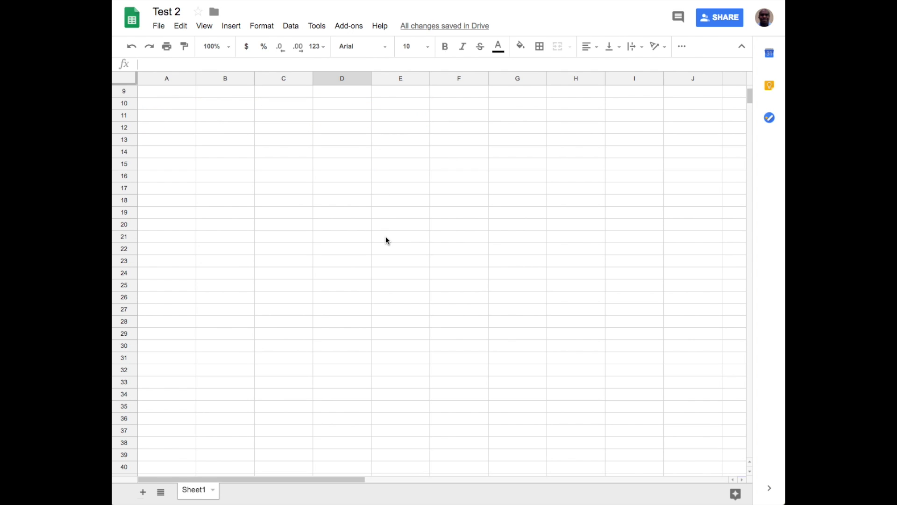
scroll(385, 236, up, 2)
scroll(385, 236, down, 2)
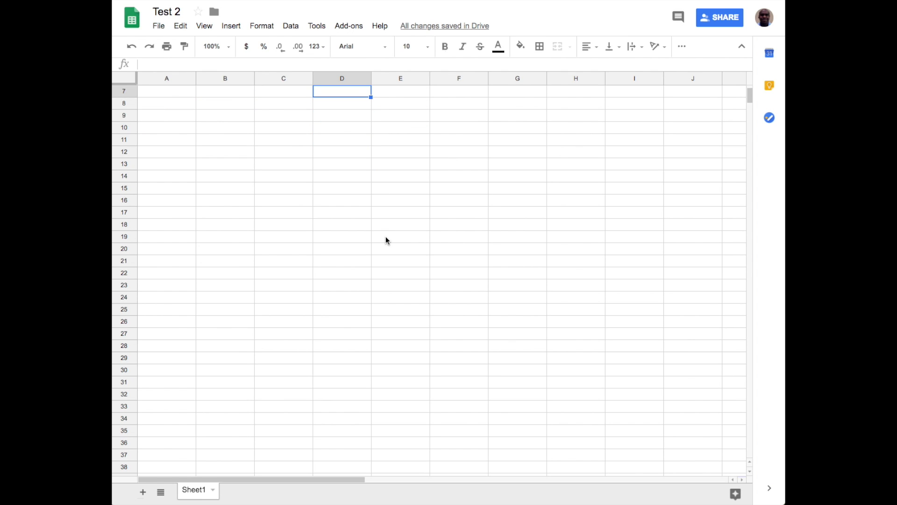
scroll(386, 236, up, 3)
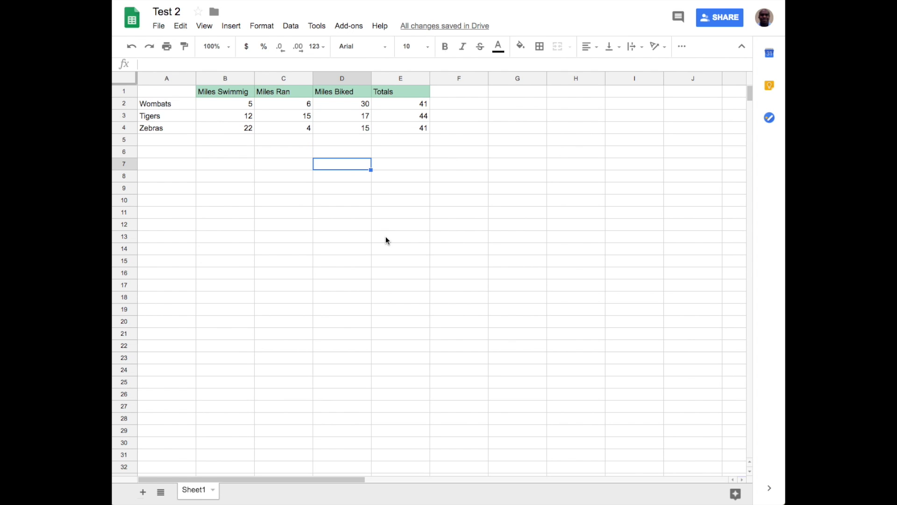
click(123, 92)
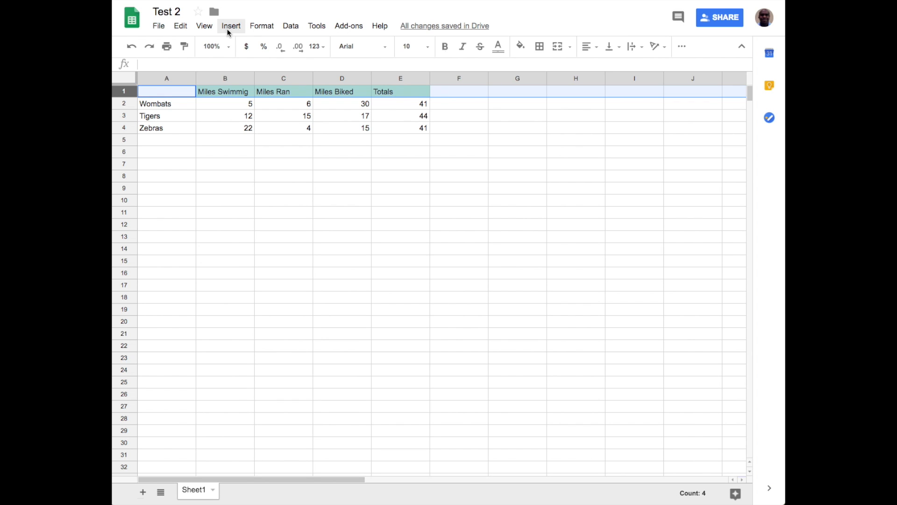
click(210, 28)
mouse_move(215, 50)
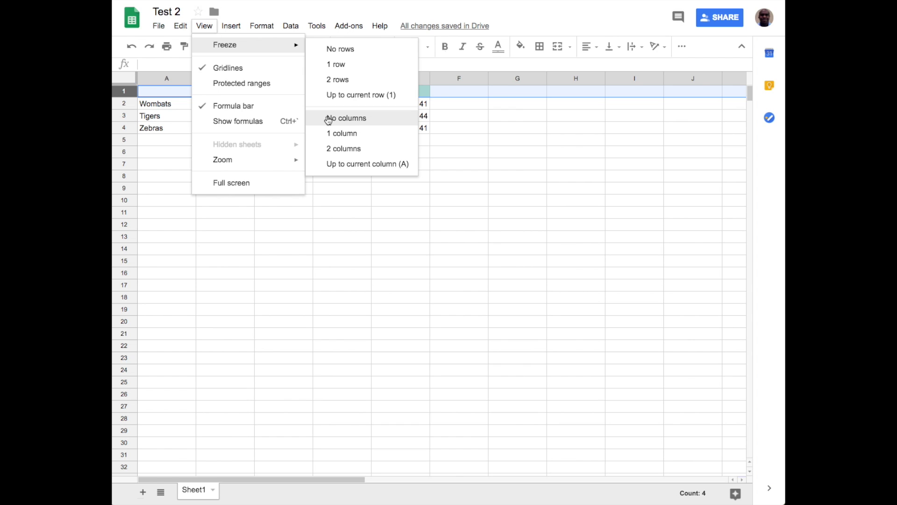
click(336, 65)
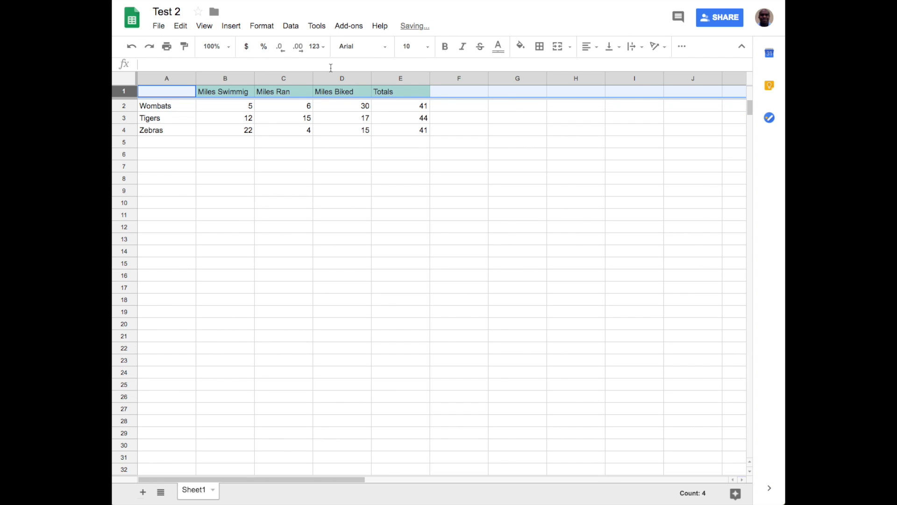
click(265, 218)
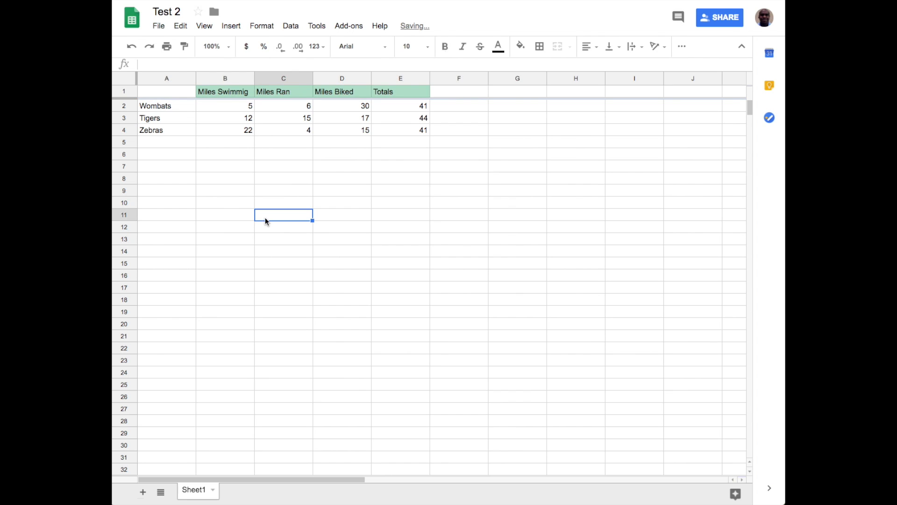
Examine how the frozen header row behaves while moving down and back up the sheet.
scroll(265, 220, down, 2)
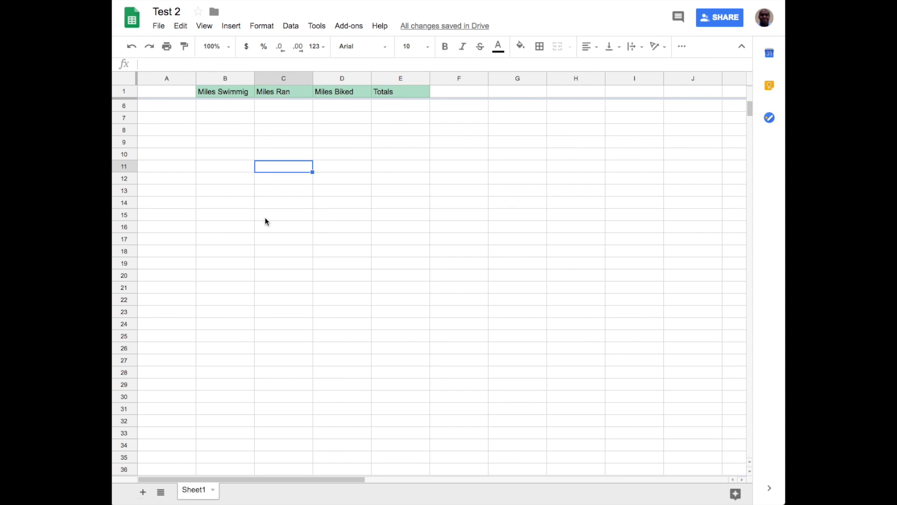
scroll(267, 221, up, 2)
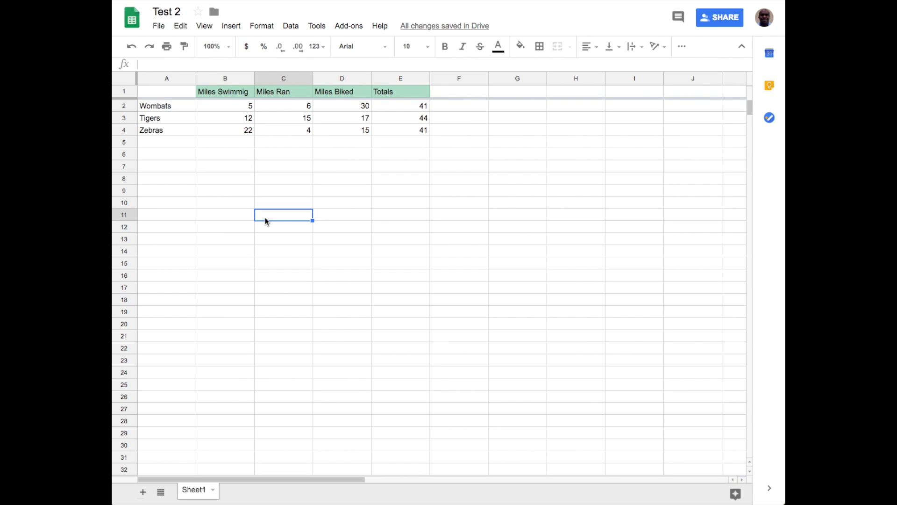
scroll(264, 220, down, 1)
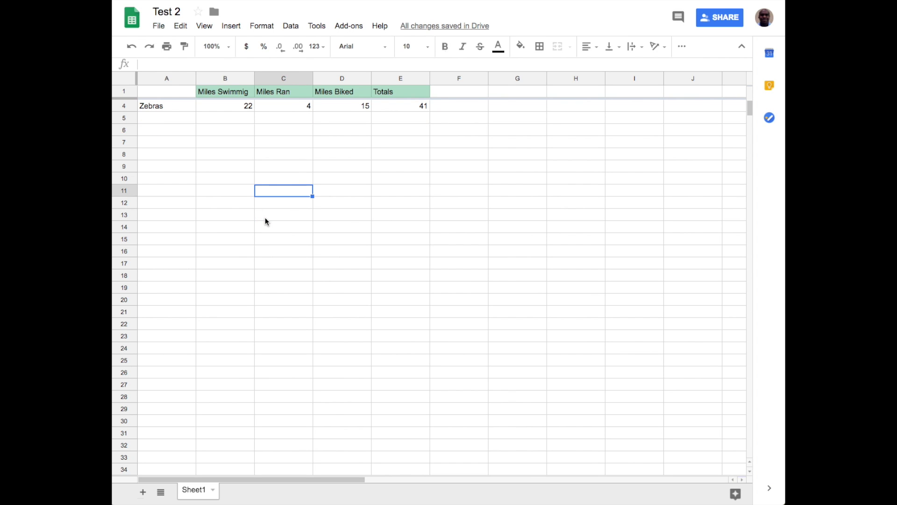
scroll(265, 221, up, 1)
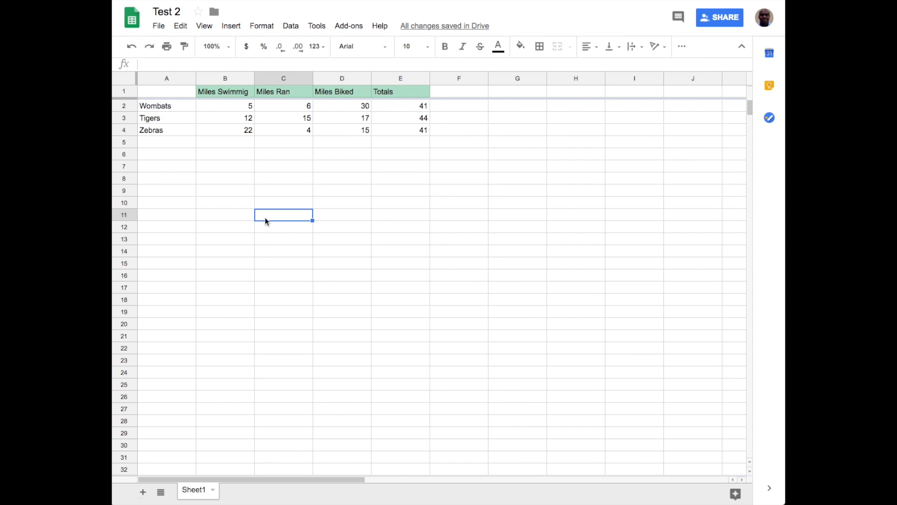
scroll(265, 220, down, 1)
scroll(265, 220, up, 1)
drag(752, 109, 753, 111)
scroll(488, 176, down, 1)
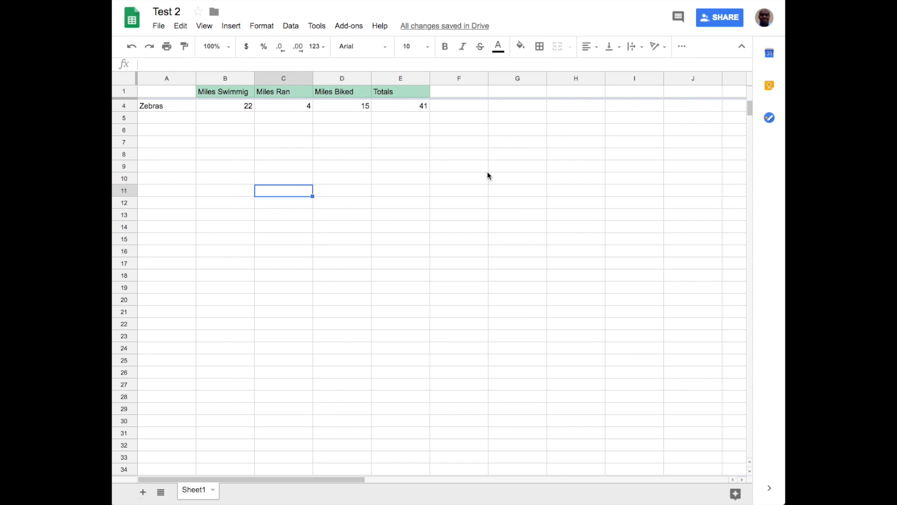
scroll(488, 175, up, 1)
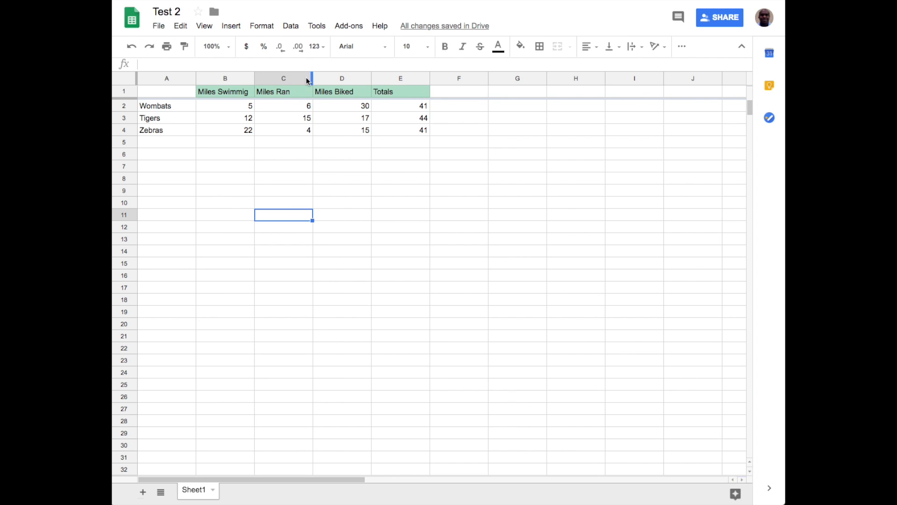
Sort the sheet A → Z by column B, the Miles Swimmig column.
click(247, 79)
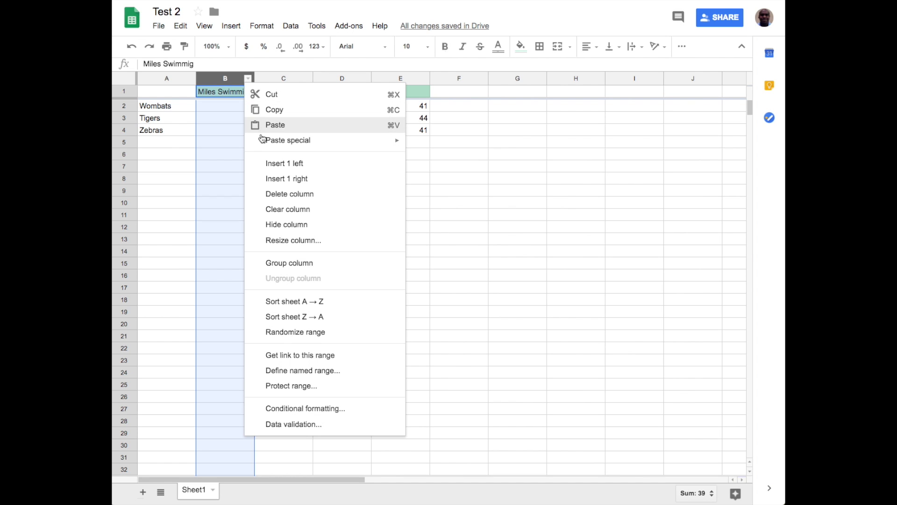
click(276, 302)
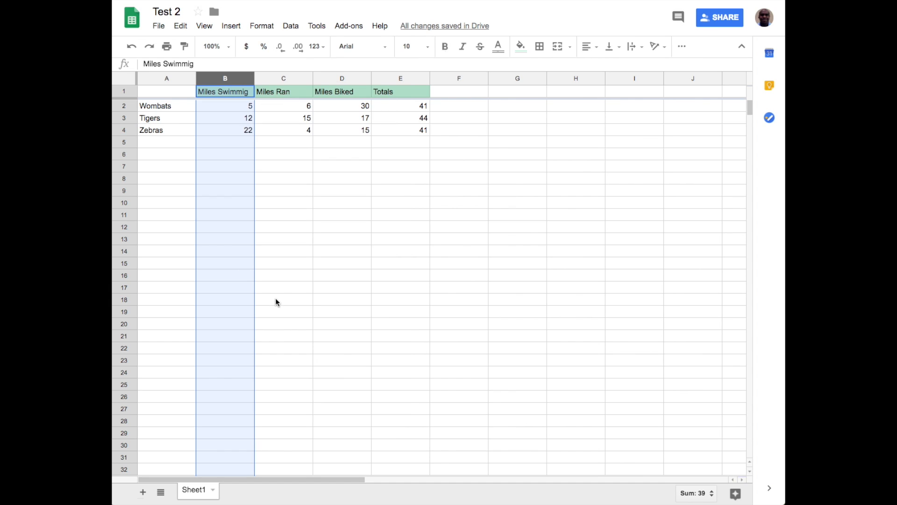
click(276, 253)
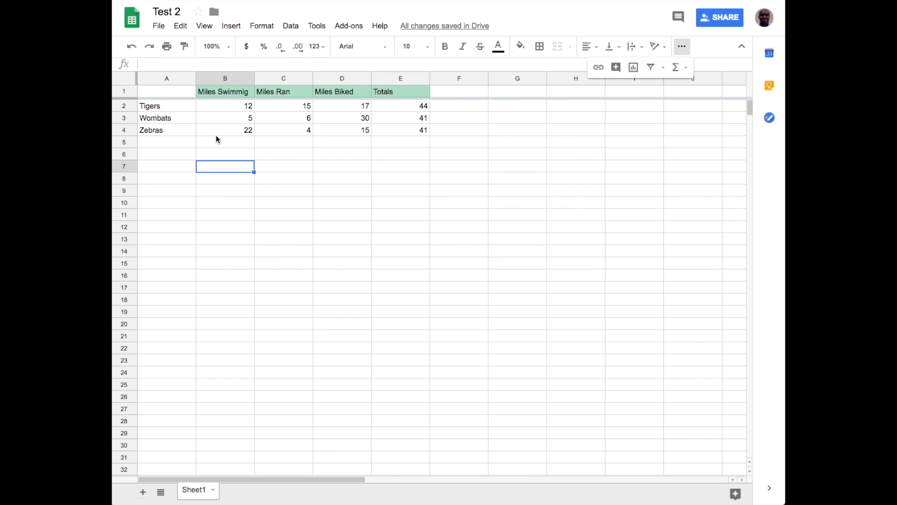
Insert a chart into the sheet and set its type to 100% stacked column chart.
click(396, 159)
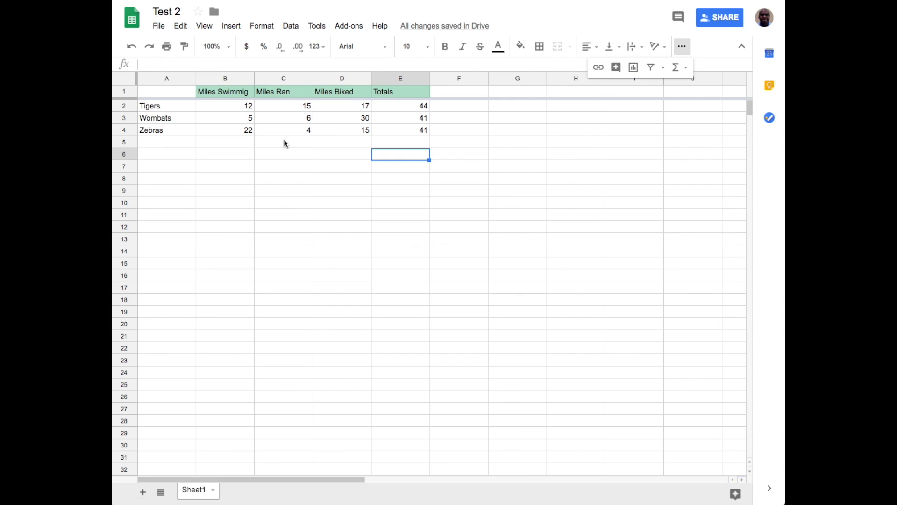
click(231, 26)
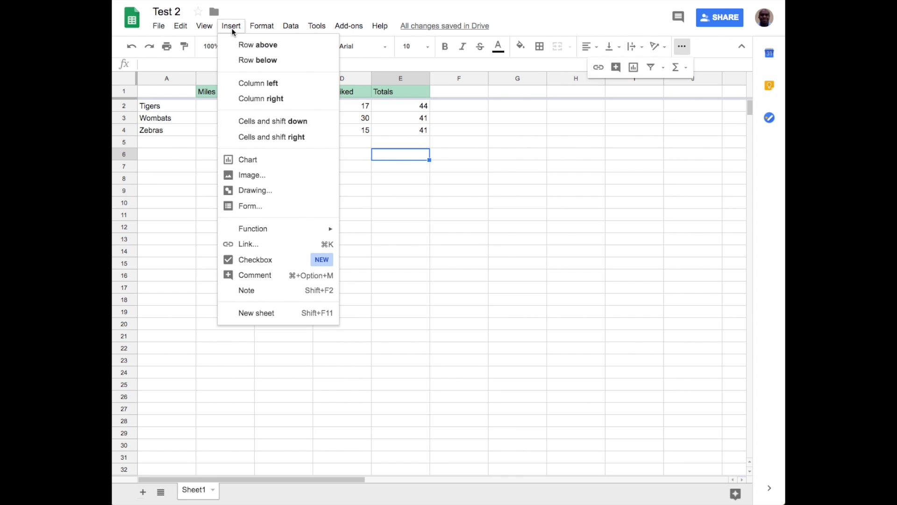
click(254, 161)
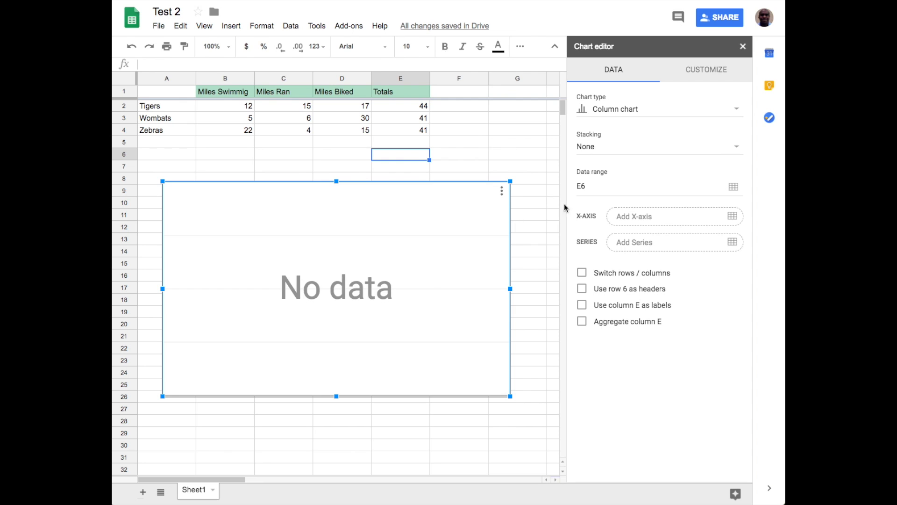
click(736, 112)
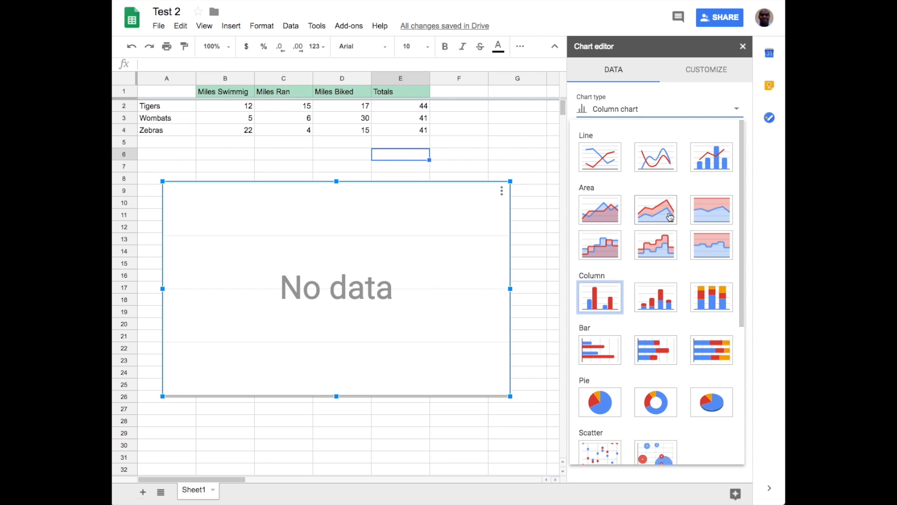
click(707, 299)
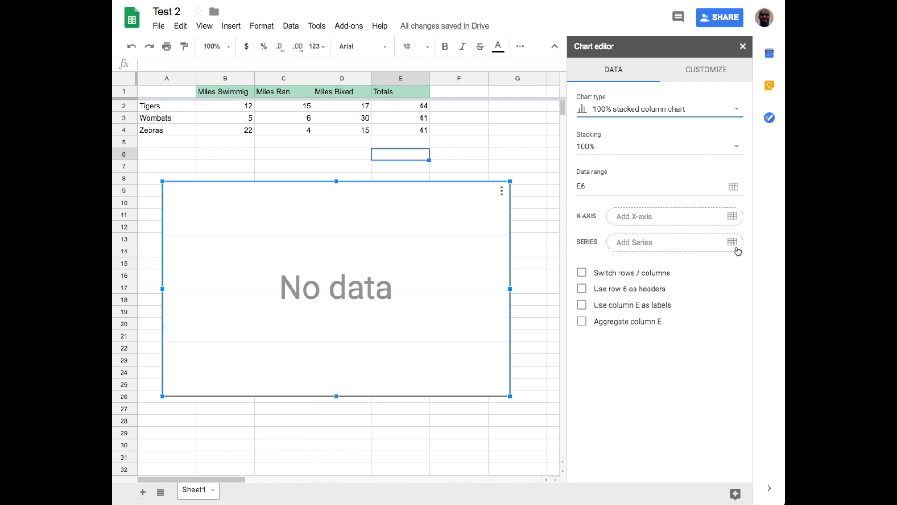
Set the chart's data range to the whole mileage table, A1:E4.
click(733, 187)
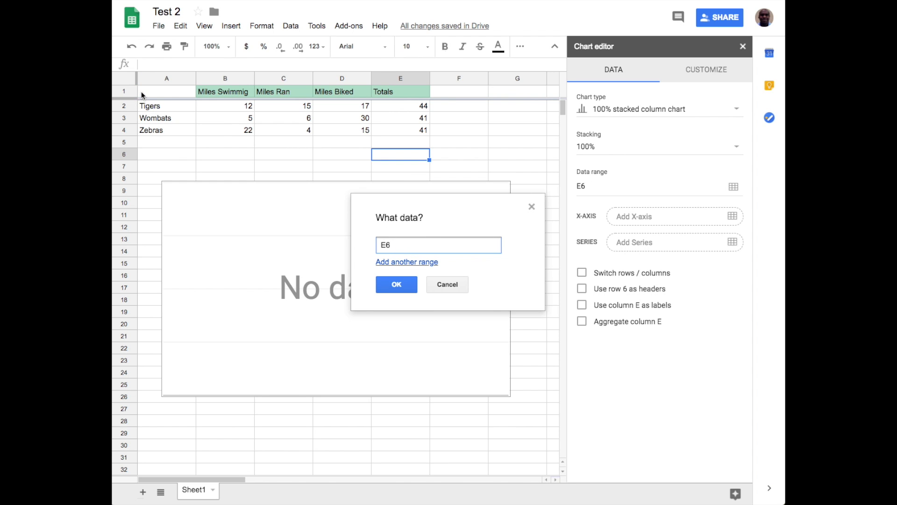
drag(141, 92, 412, 135)
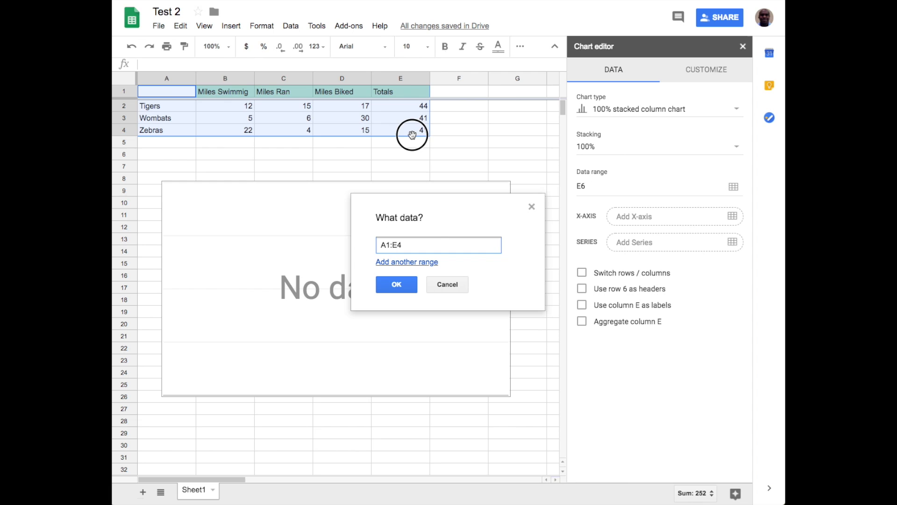
drag(413, 135, 413, 138)
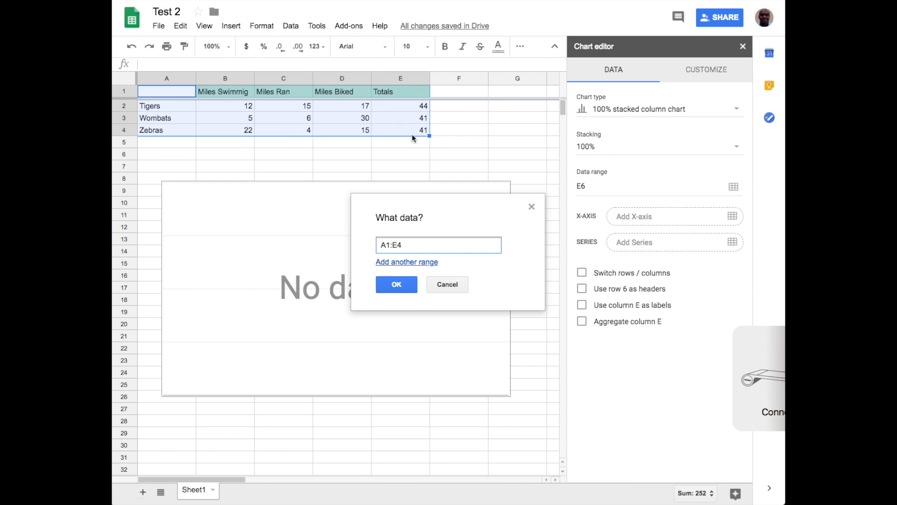
click(396, 287)
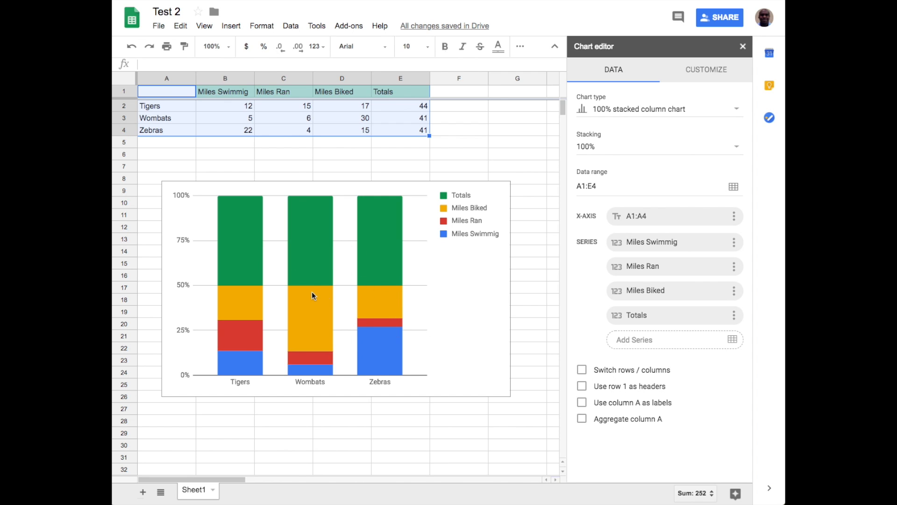
Change the chart type to a plain, unstacked column chart and return to the sheet.
click(737, 115)
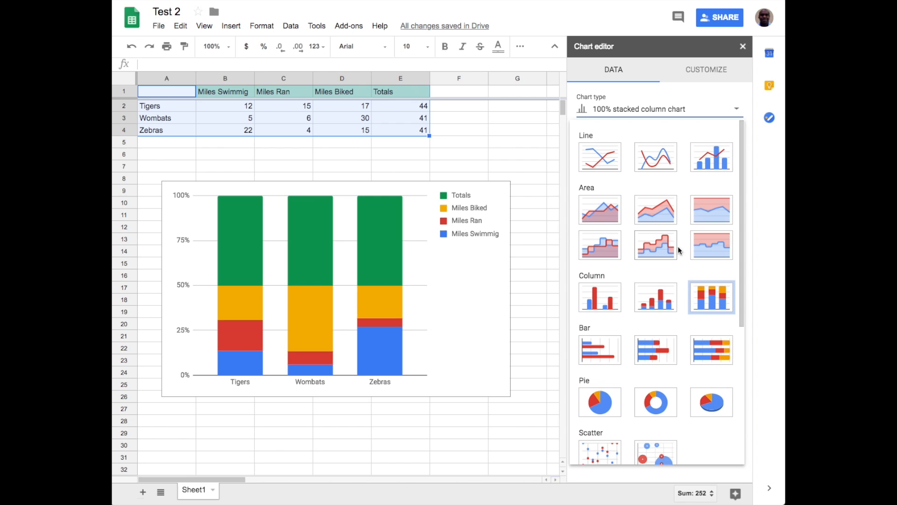
click(601, 300)
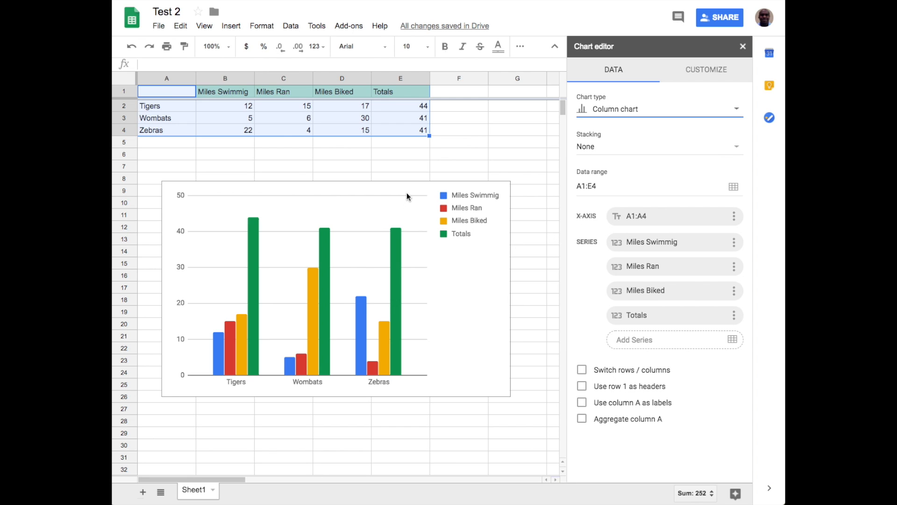
click(388, 147)
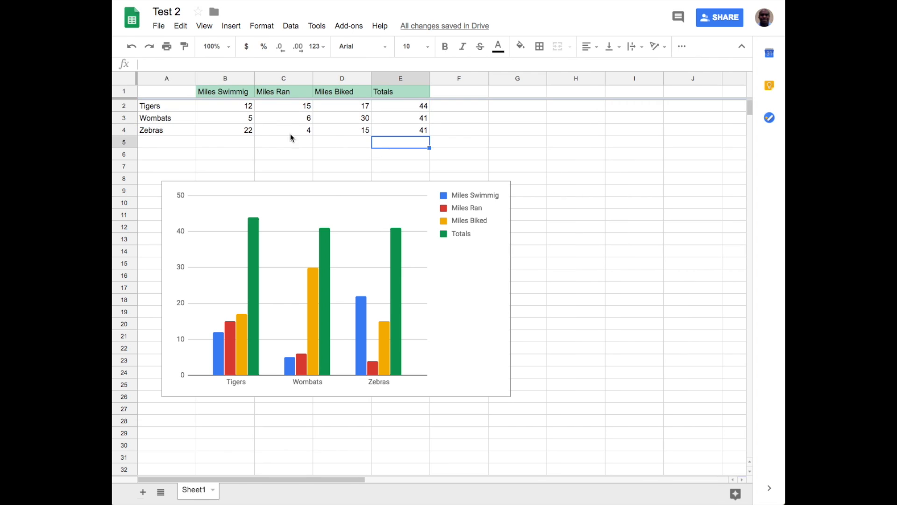
Move the column chart out of Sheet1 to its own sheet.
click(447, 319)
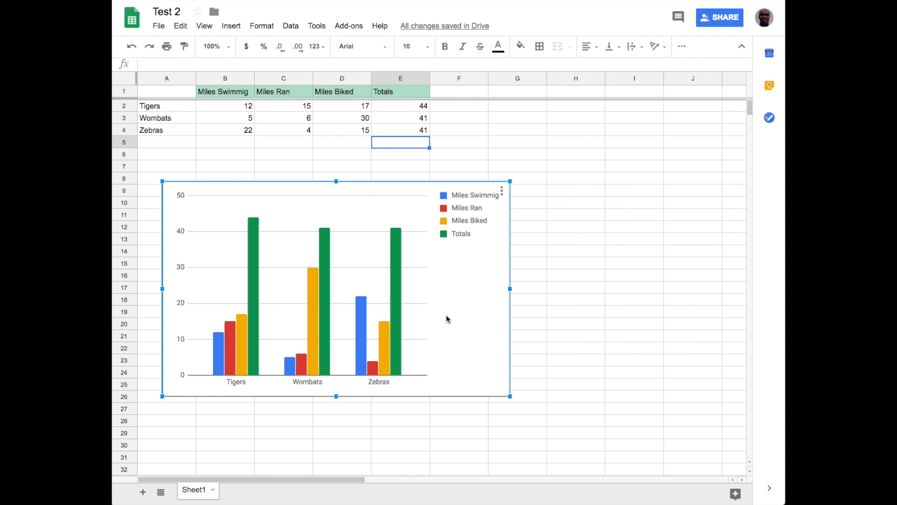
double_click(478, 290)
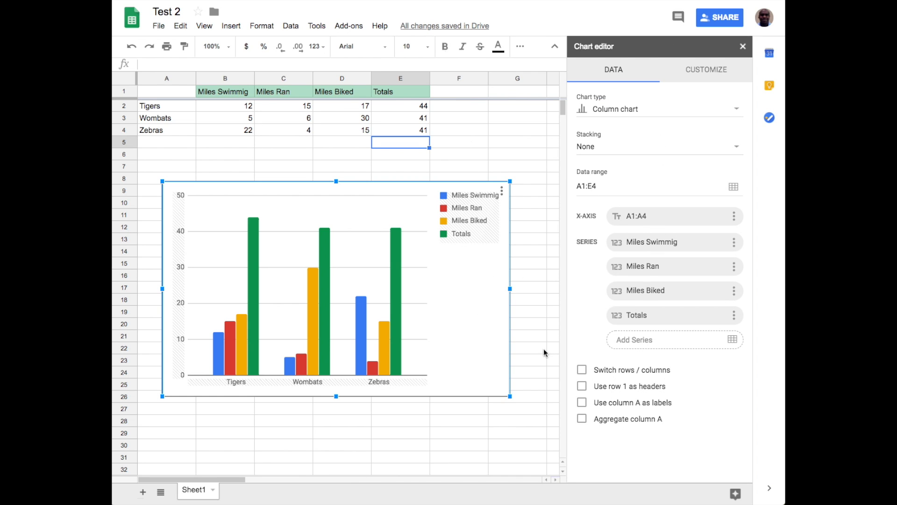
click(502, 193)
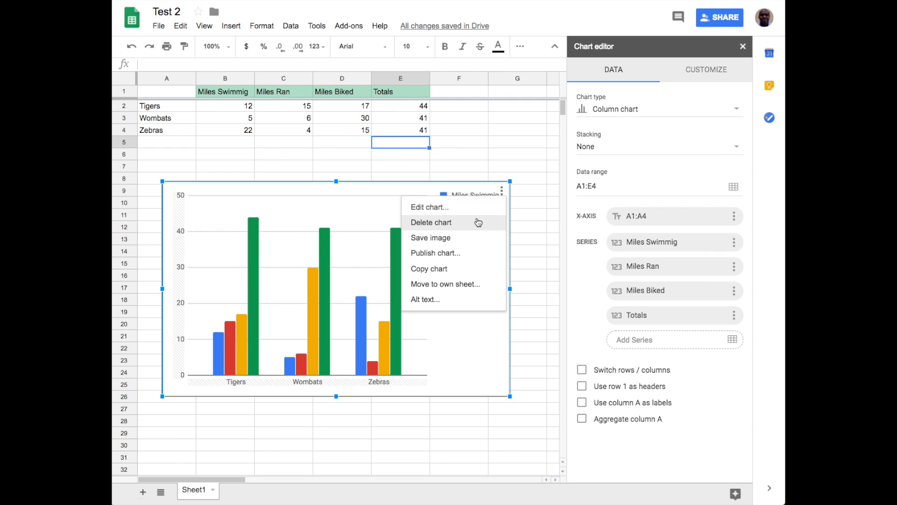
click(460, 287)
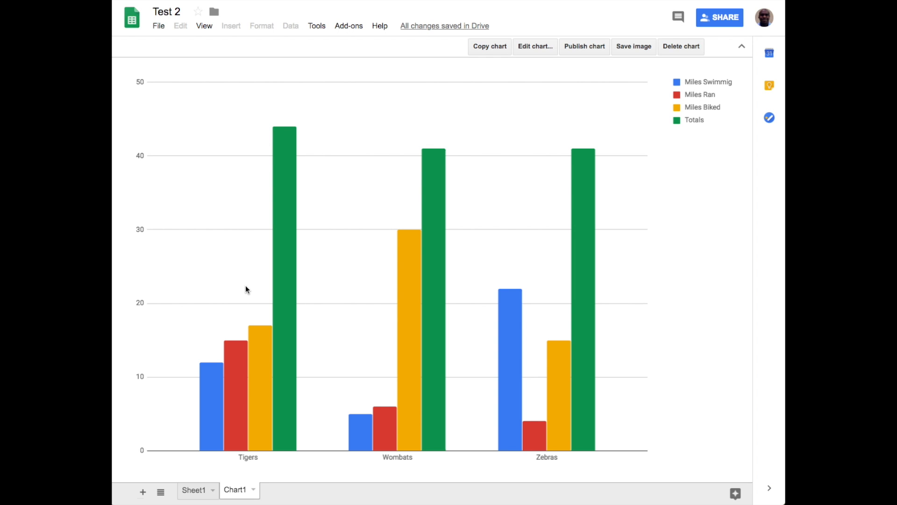
Compare the column chart on its own sheet with the mileage table in Sheet1.
mouse_move(277, 414)
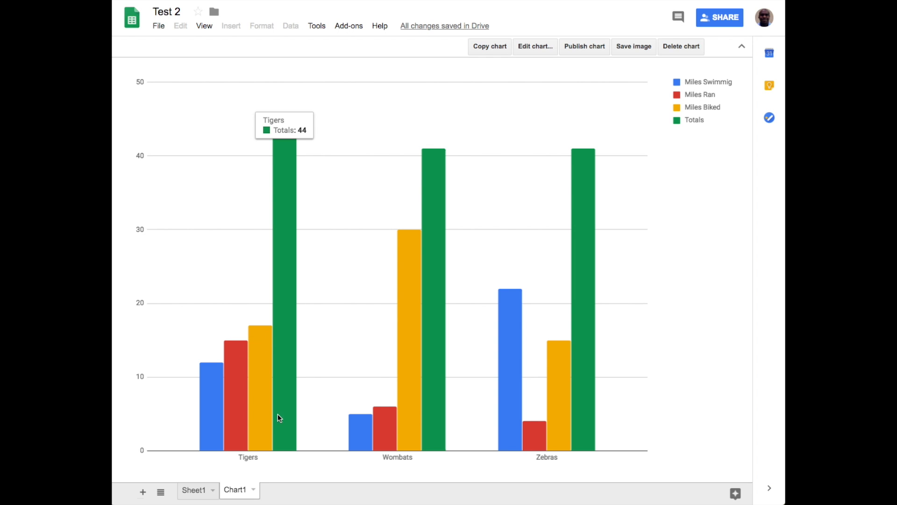
click(194, 497)
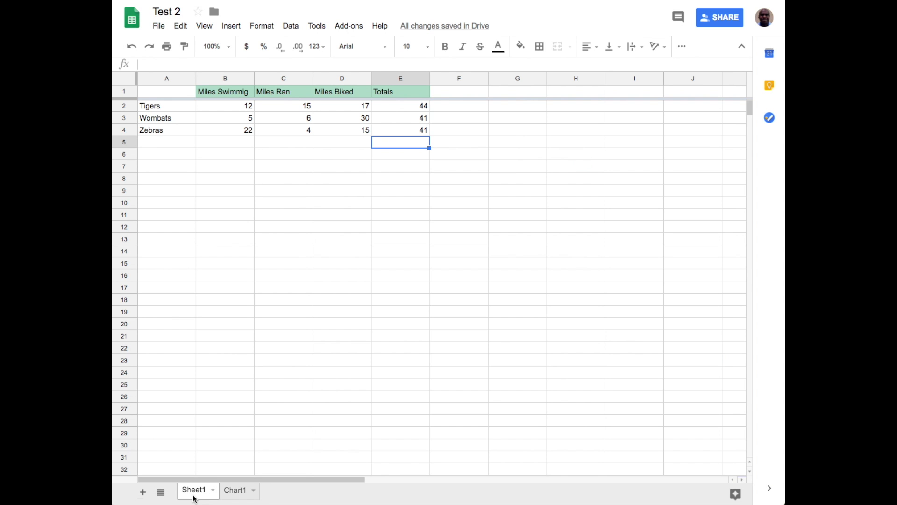
click(234, 496)
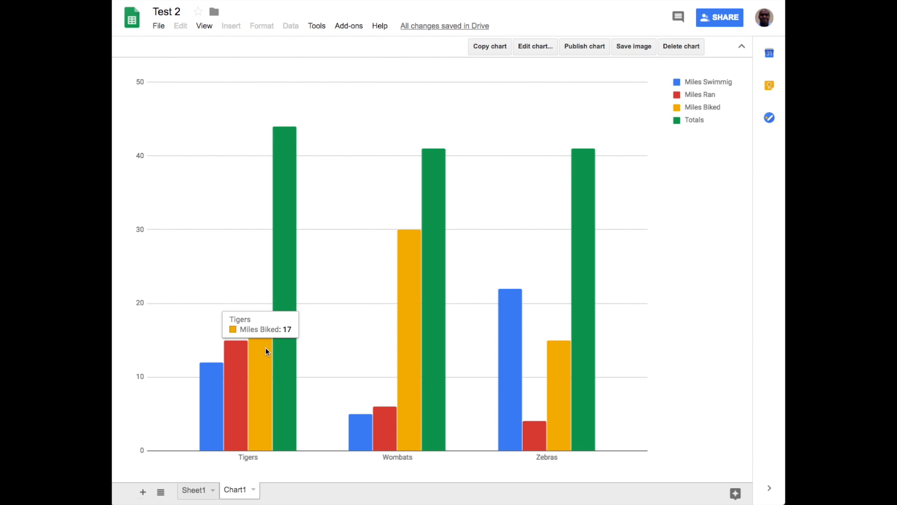
click(193, 491)
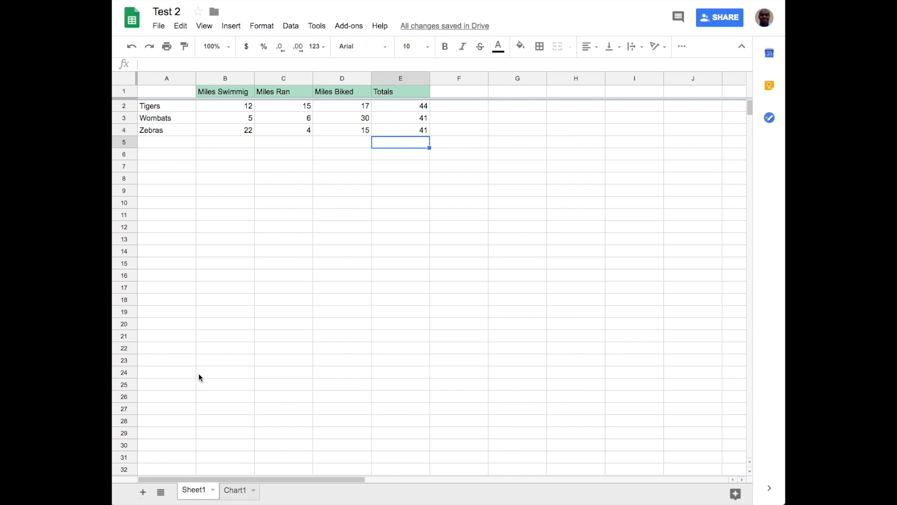
click(237, 494)
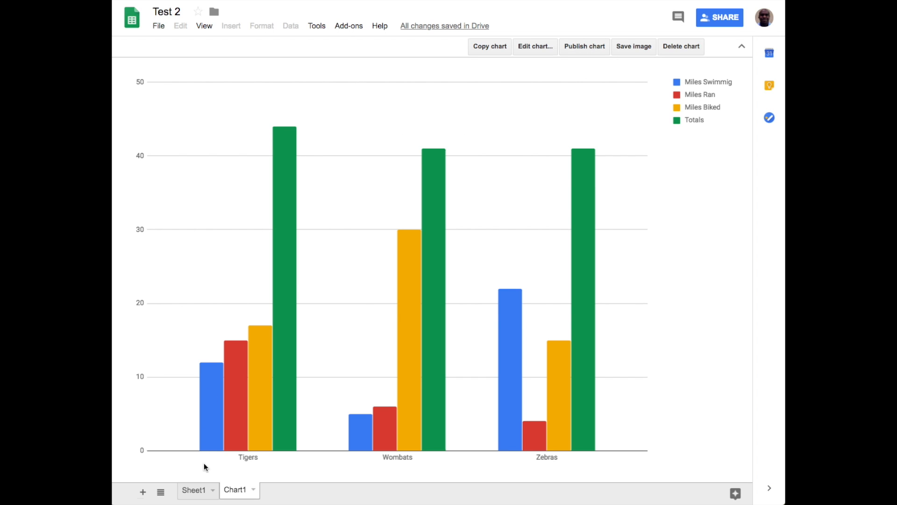
click(195, 492)
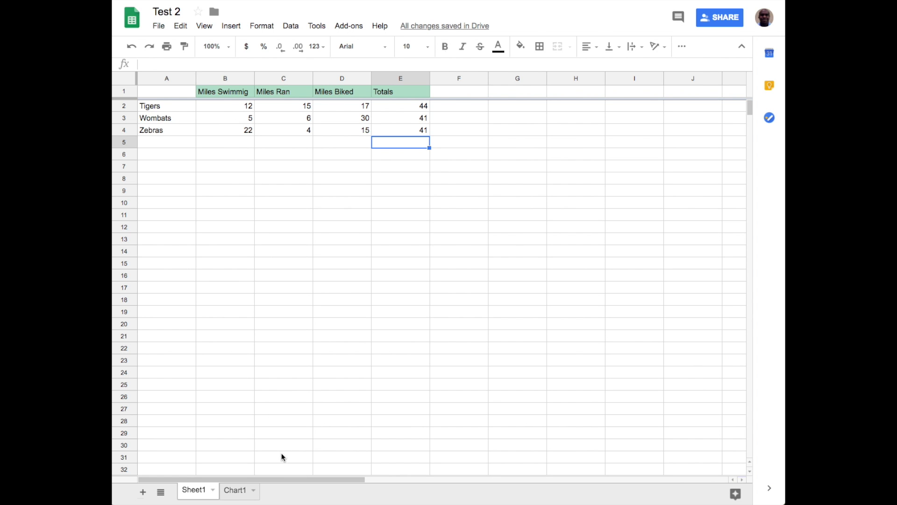
Return to the chart sheet and view the options for publishing the chart to the web, without publishing it.
click(230, 495)
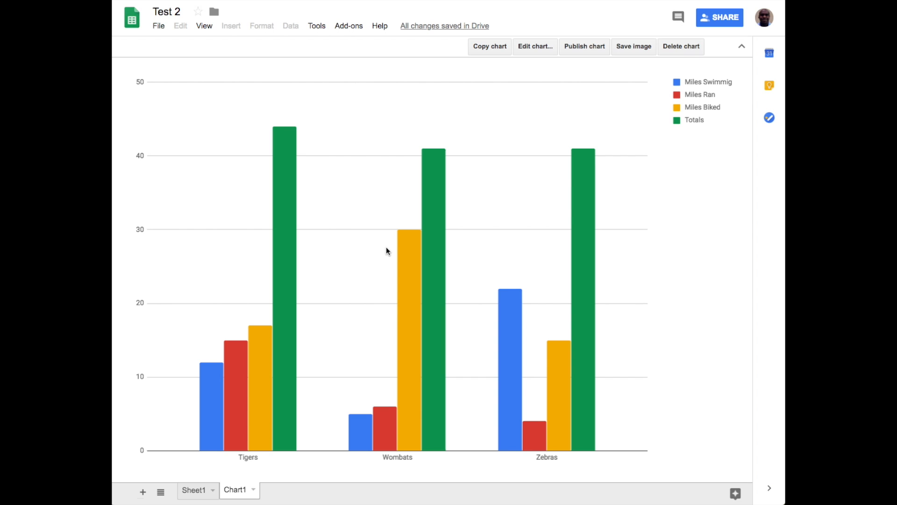
click(585, 46)
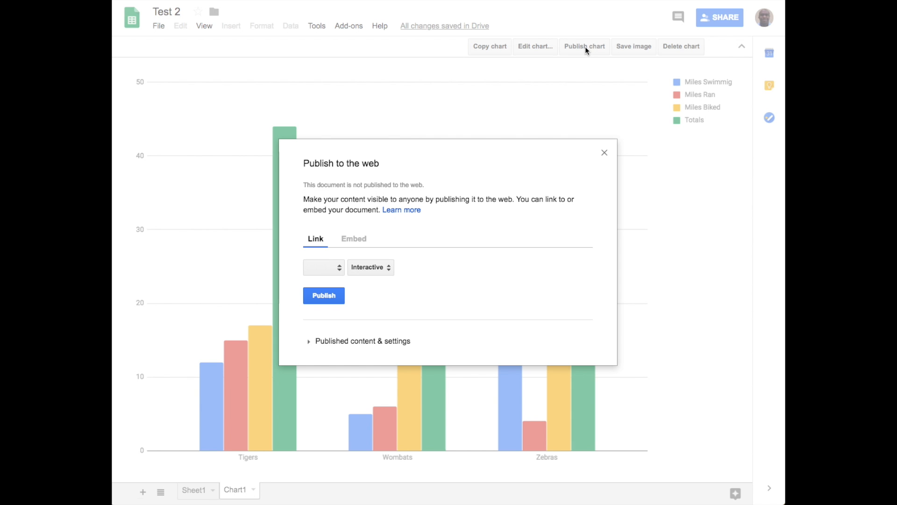
click(604, 153)
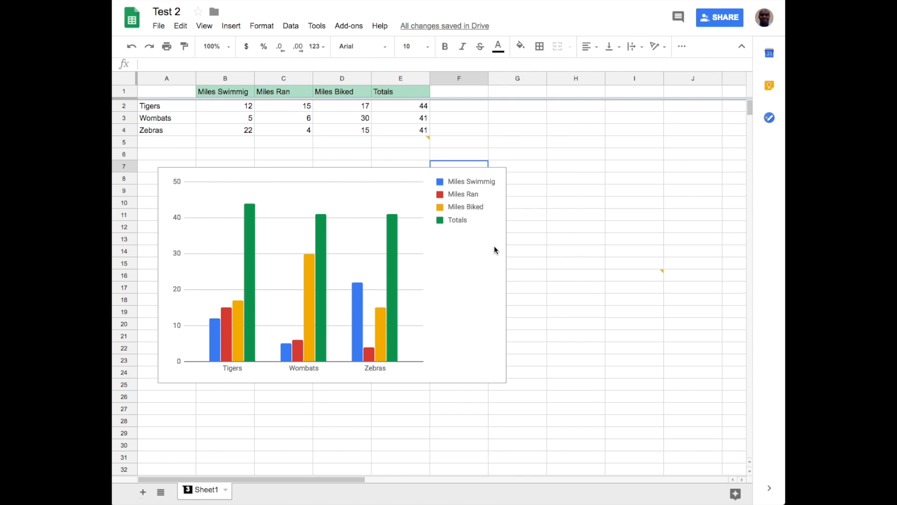
Start a new comment on cell F7 by the column chart and mention a colleague in it.
click(461, 290)
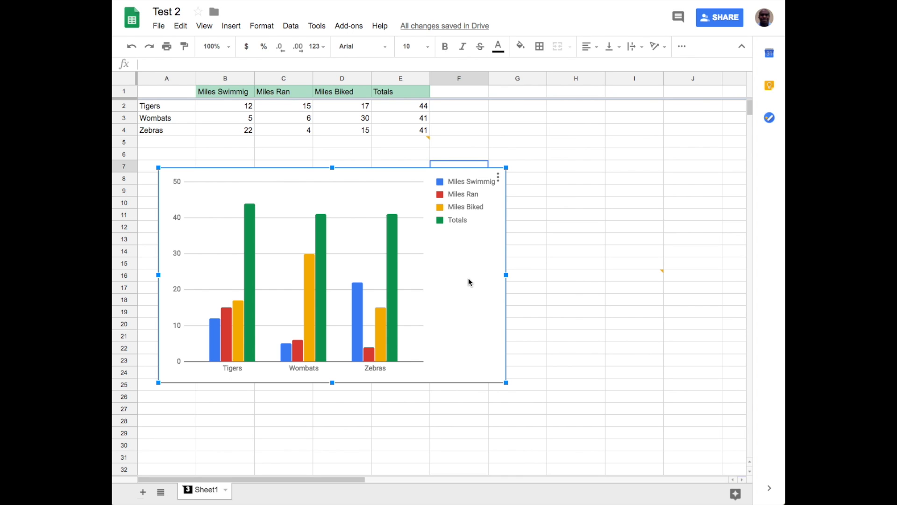
click(683, 47)
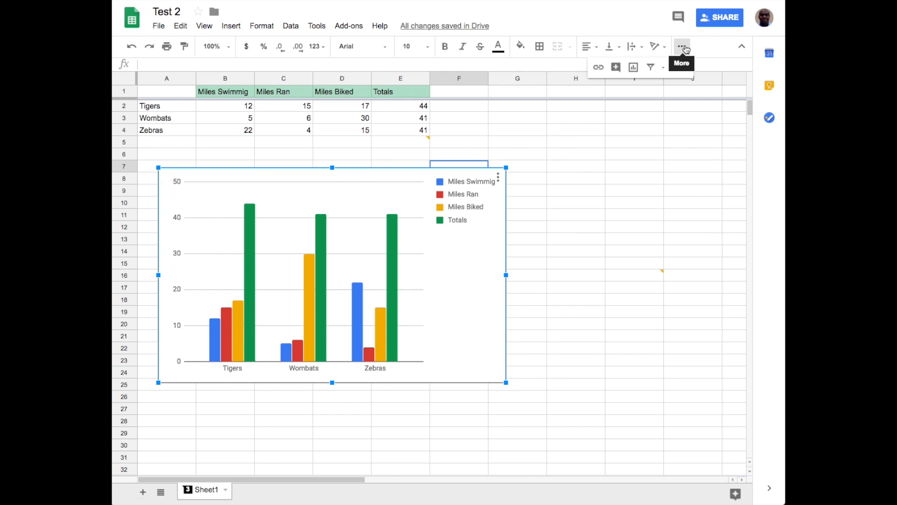
click(231, 25)
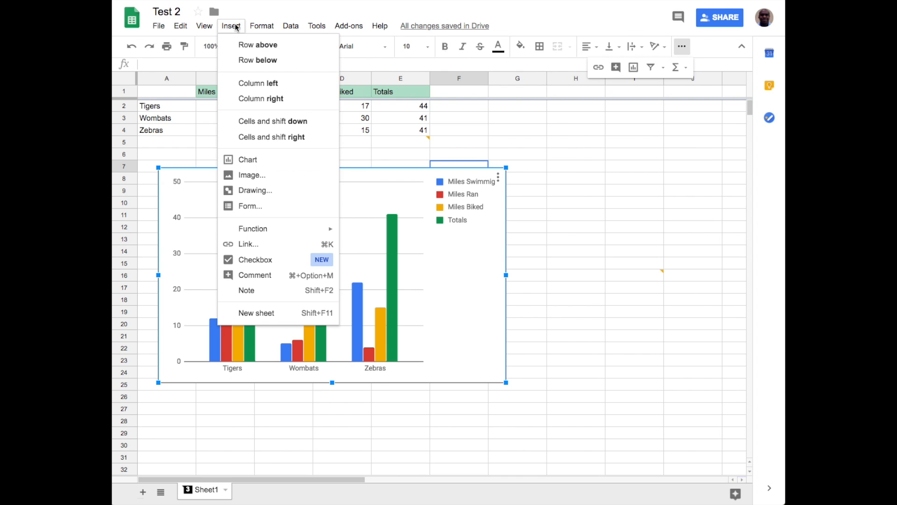
click(252, 276)
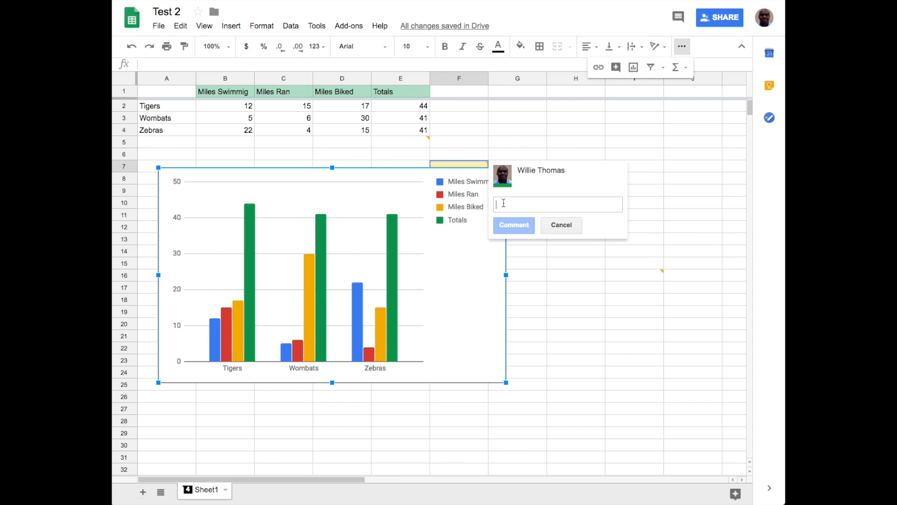
text(+)
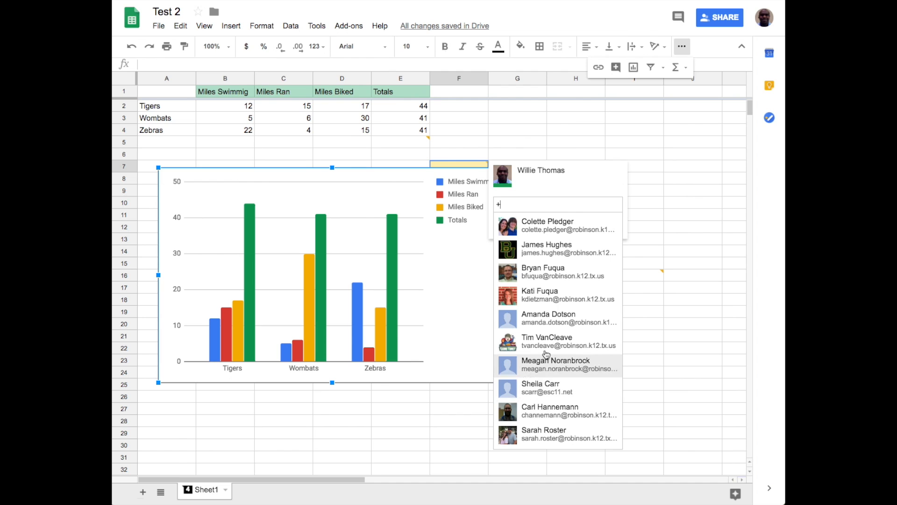
click(553, 255)
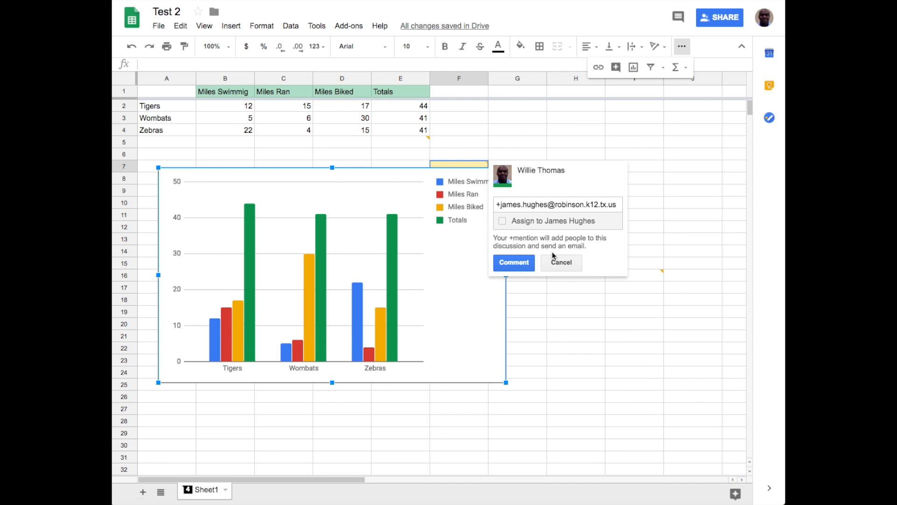
Try the assign option but leave it off, add "Hey what do you think?" on a new line below the mention, and post the comment.
click(503, 221)
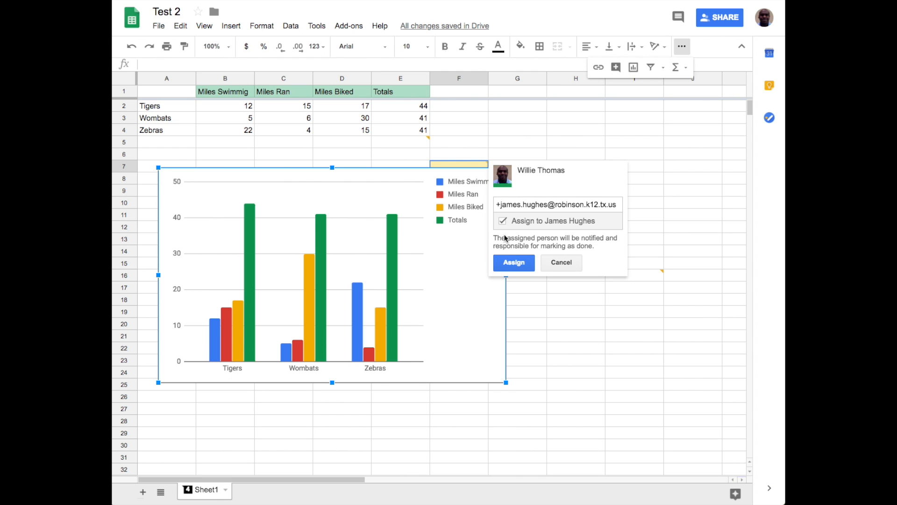
click(503, 224)
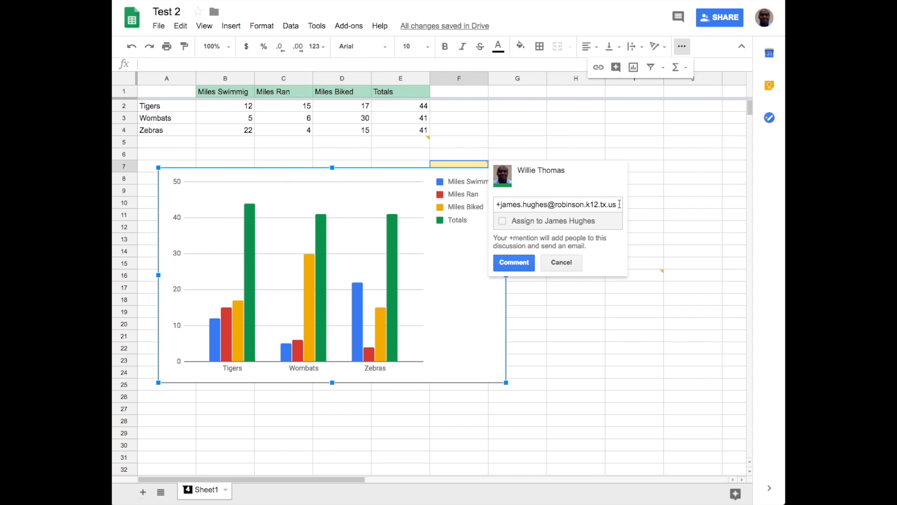
key(Return)
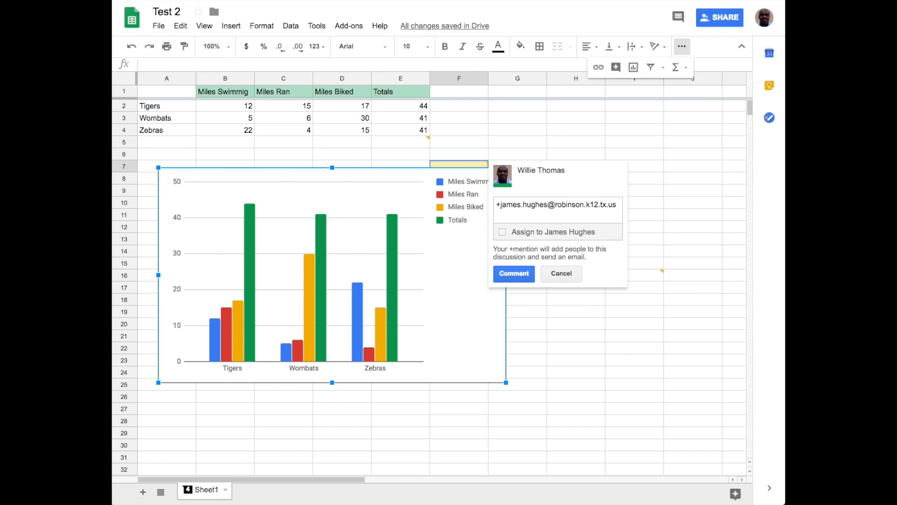
text(Hey what do you think?)
click(525, 277)
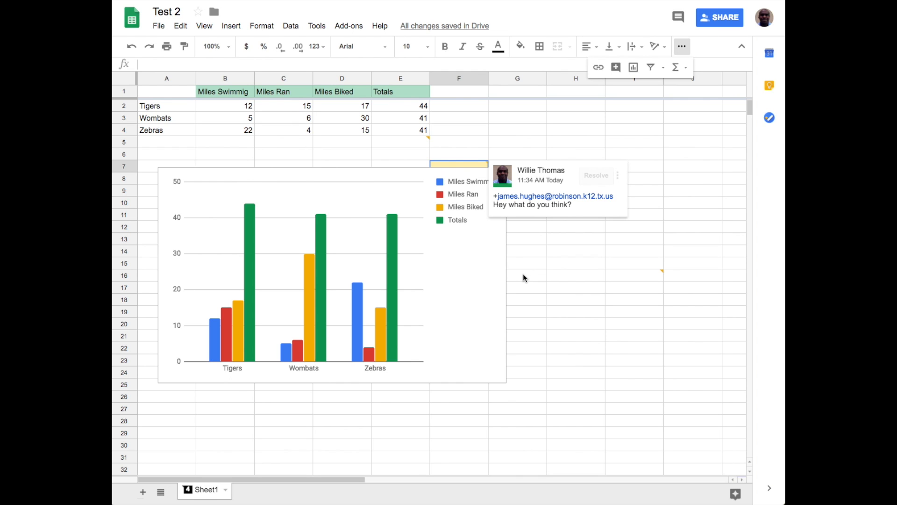
Edit the posted comment so its message reads "Hey what do you think about the chart?" and save it.
click(581, 209)
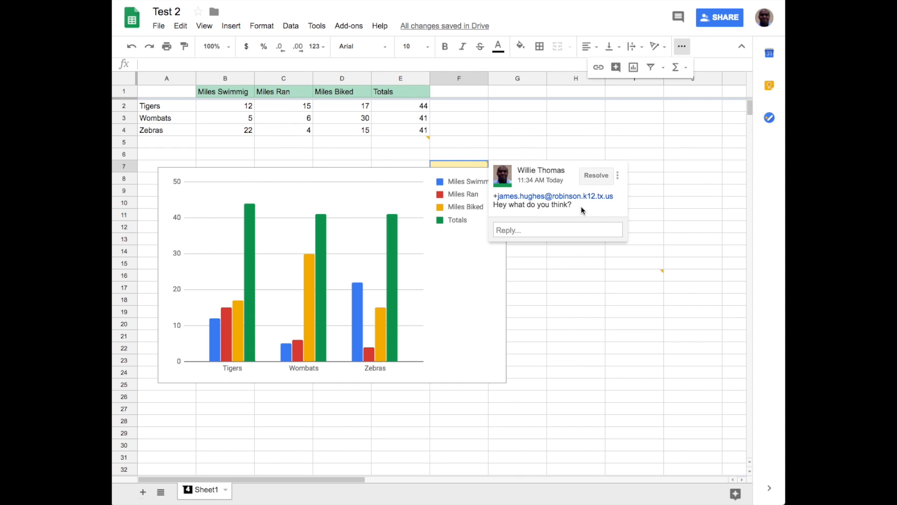
click(618, 175)
click(628, 197)
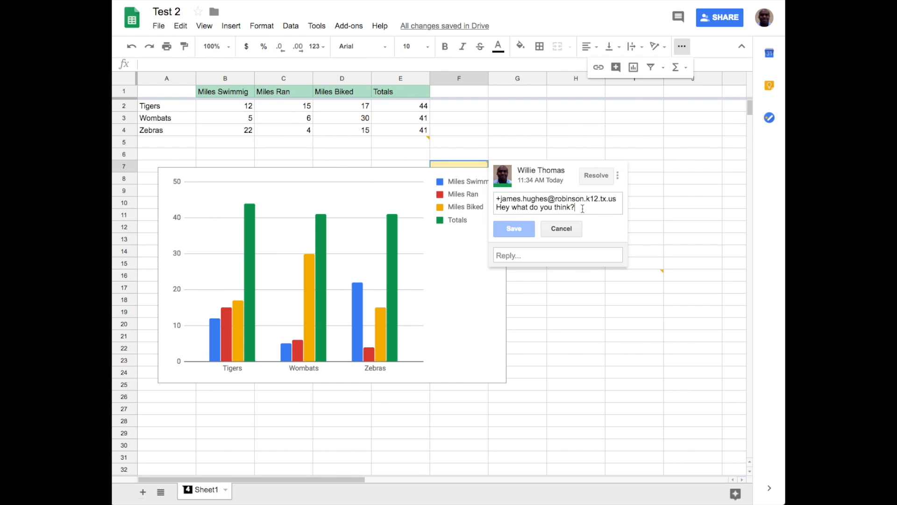
key(BackSpace)
text(ab)
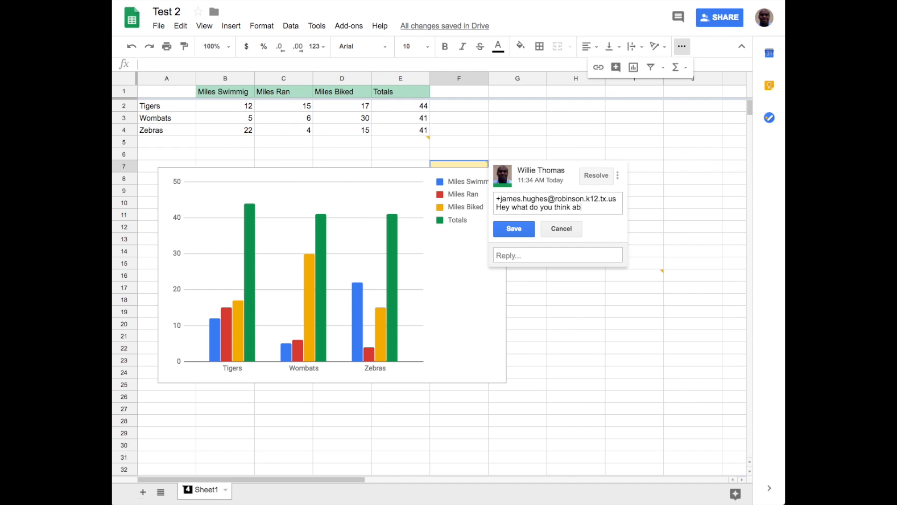
text(out the chart?)
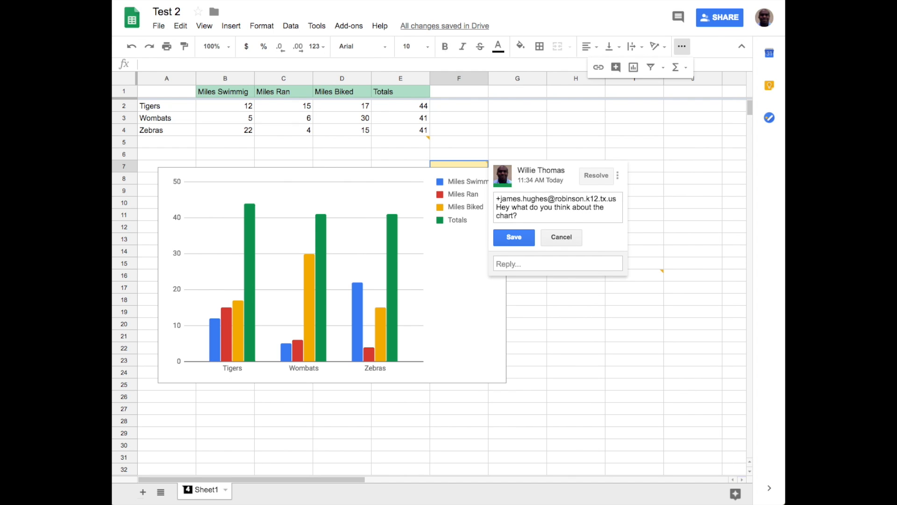
click(515, 241)
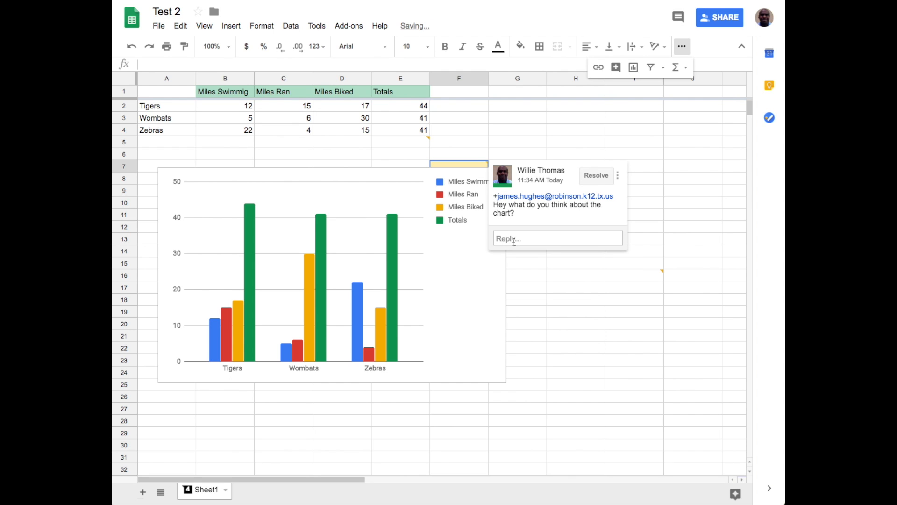